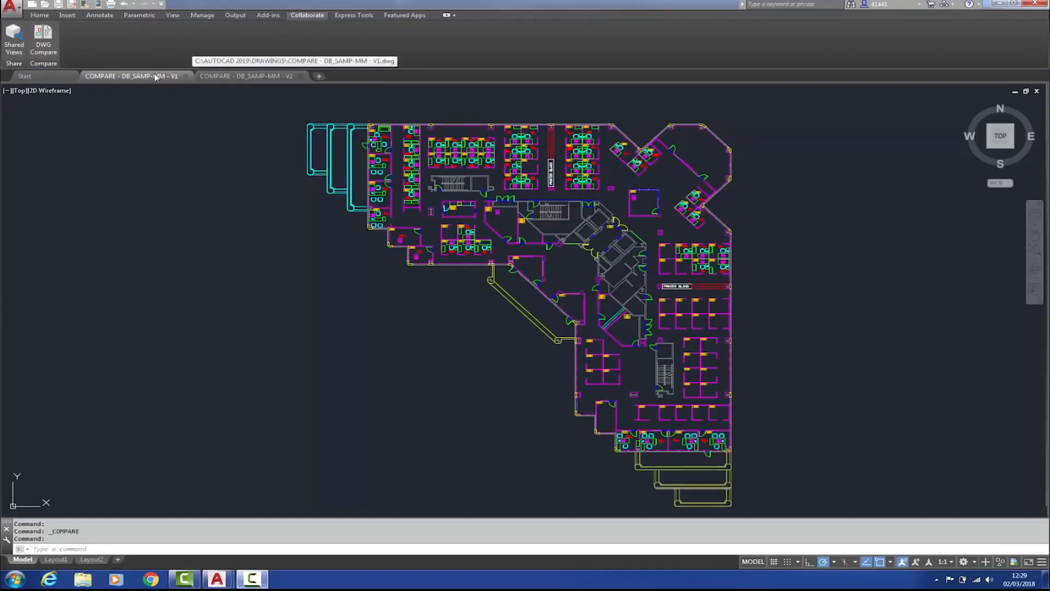
{"action": "mouse_move", "coordinate": [167, 77]}
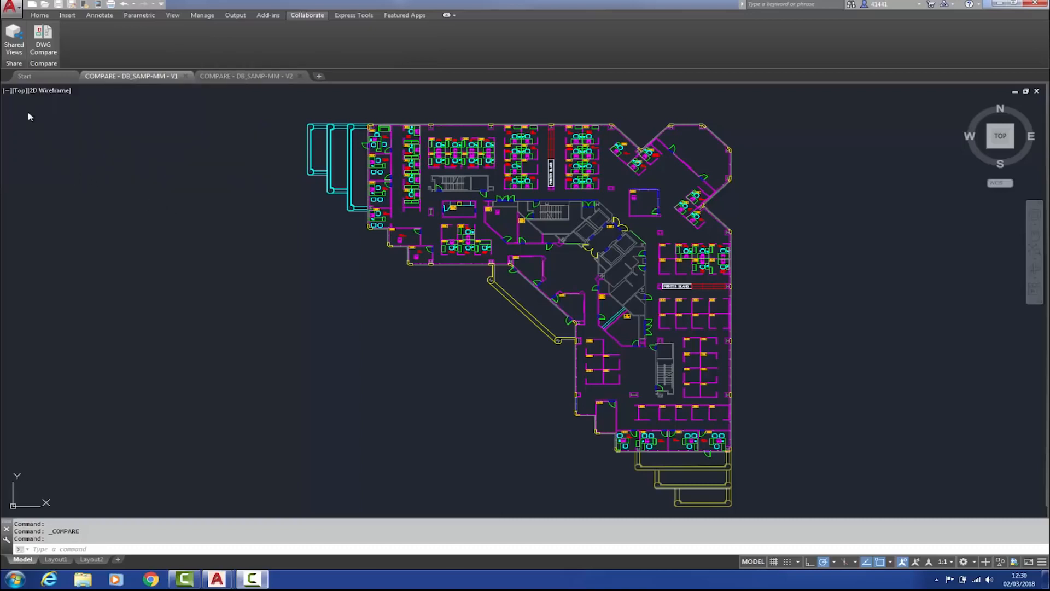
{"action": "left_click", "coordinate": [11, 7]}
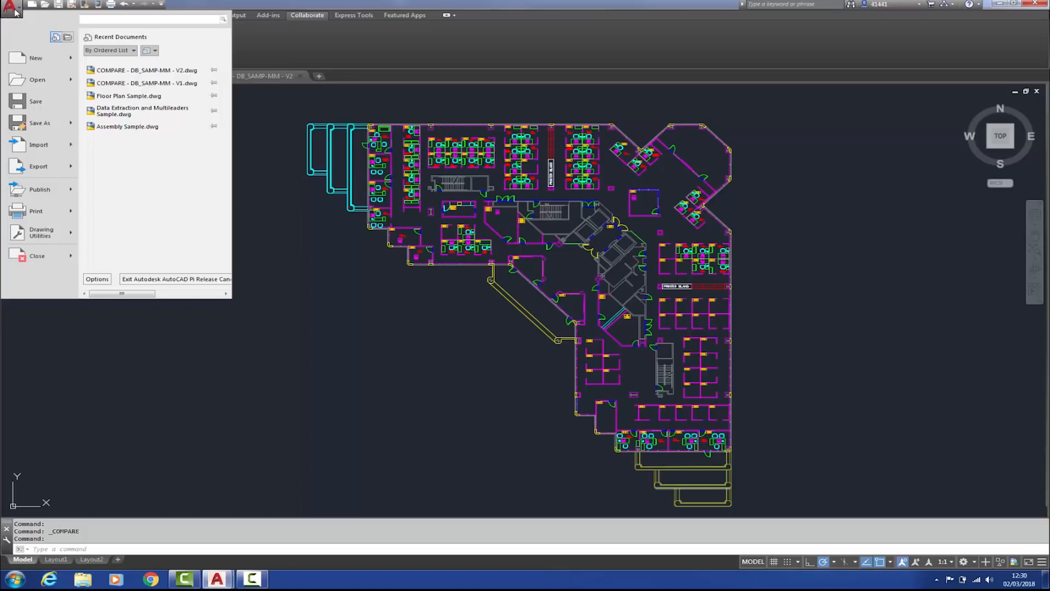
{"action": "mouse_move", "coordinate": [53, 234]}
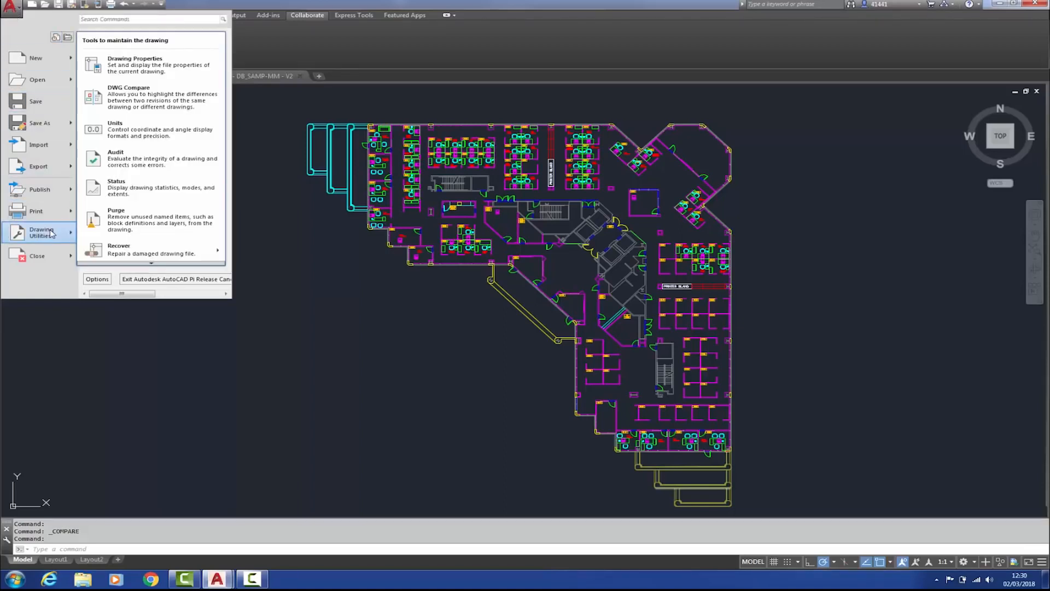
{"action": "left_click", "coordinate": [148, 104]}
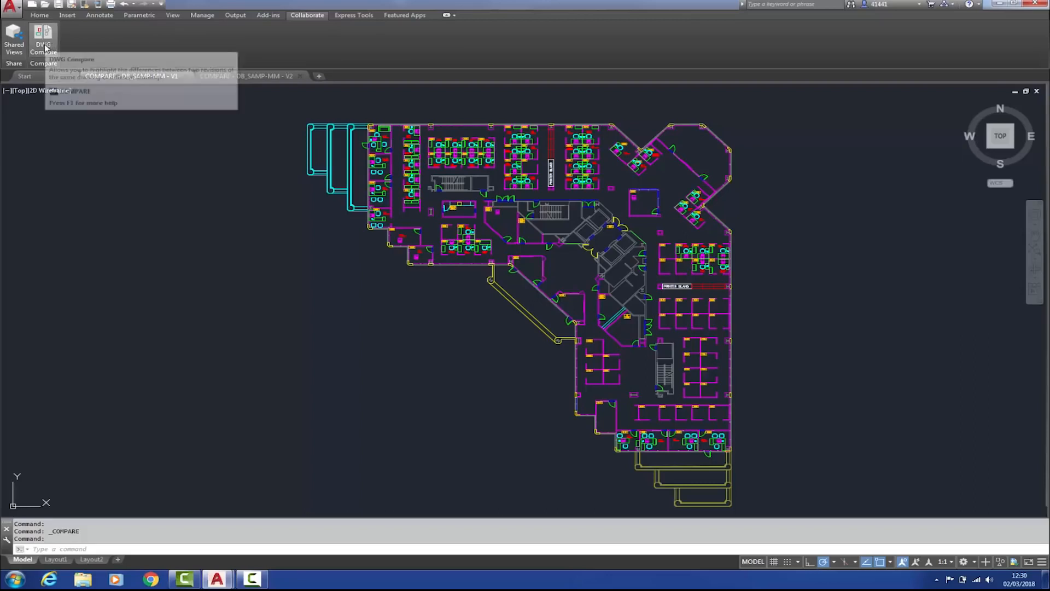
Run DWG Compare with COMPARE - DB_SAMP-MM - V1.dwg as the first drawing and COMPARE - DB_SAMP-MM - V2.dwg as the second
{"action": "left_click", "coordinate": [46, 48]}
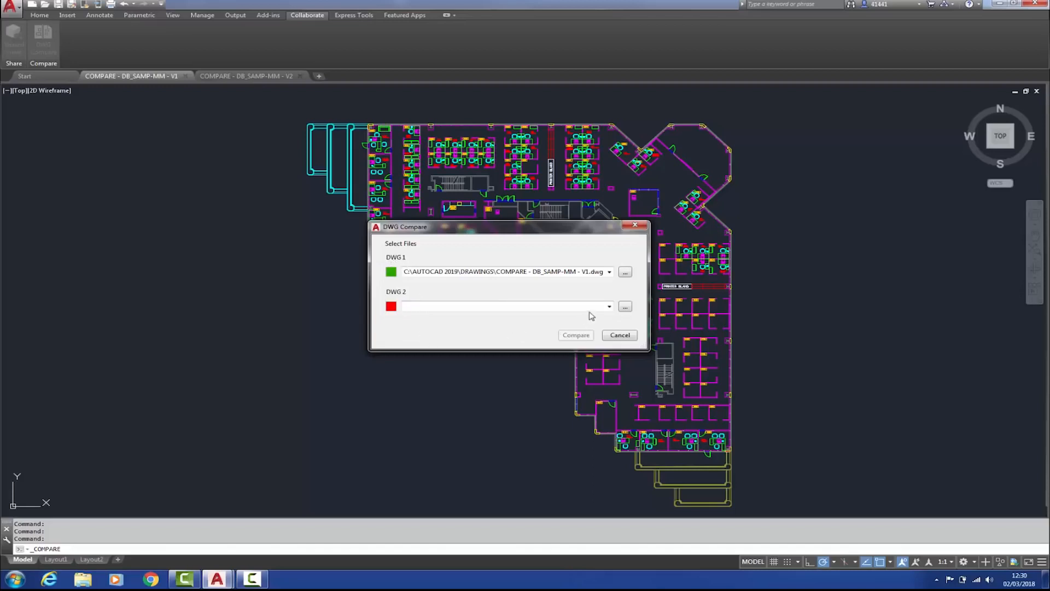
{"action": "left_click", "coordinate": [608, 306]}
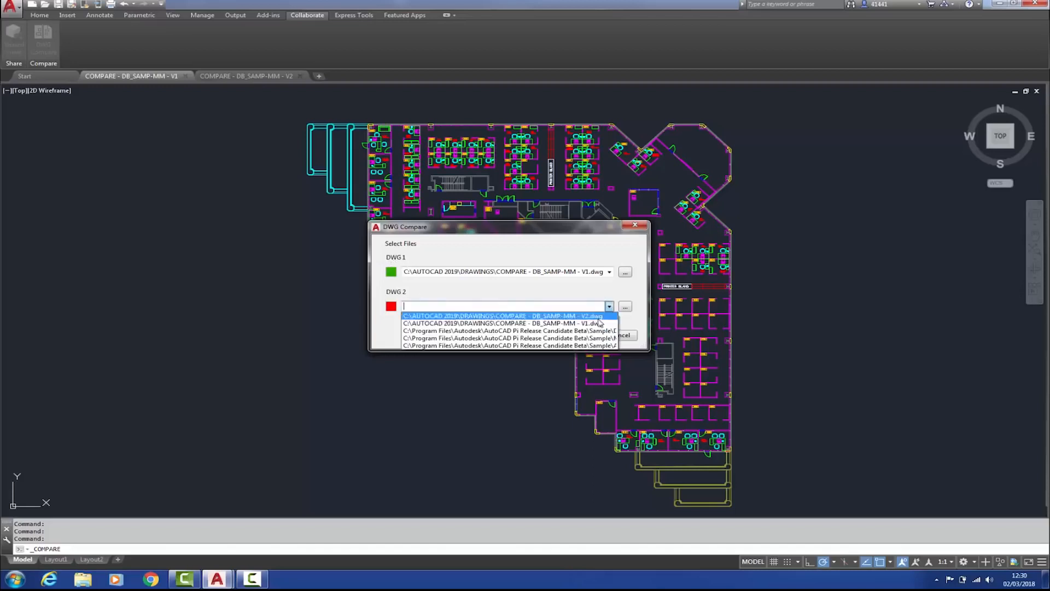
{"action": "left_click", "coordinate": [598, 318]}
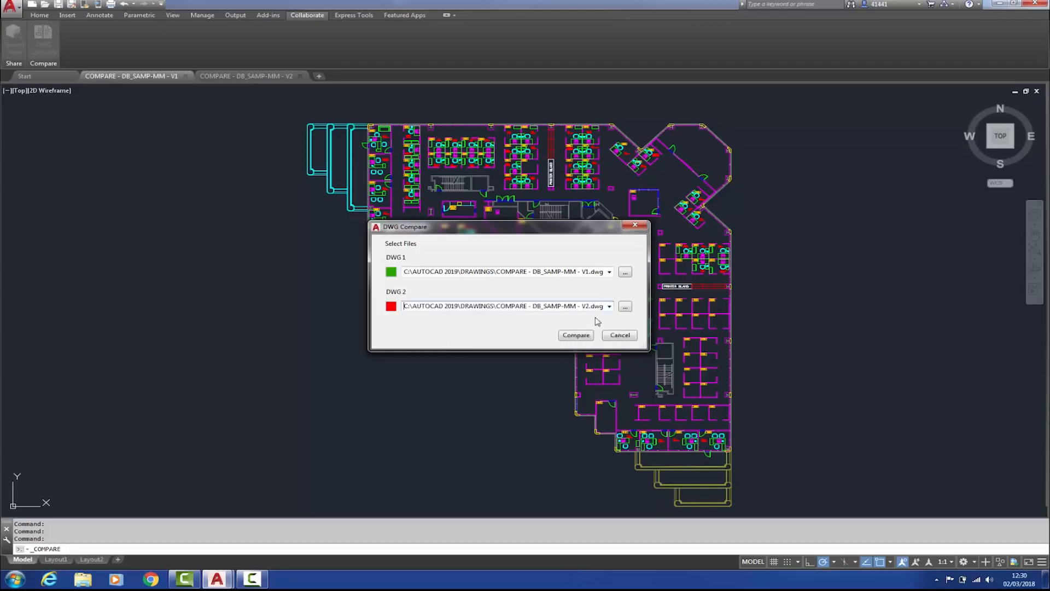
{"action": "left_click", "coordinate": [577, 338]}
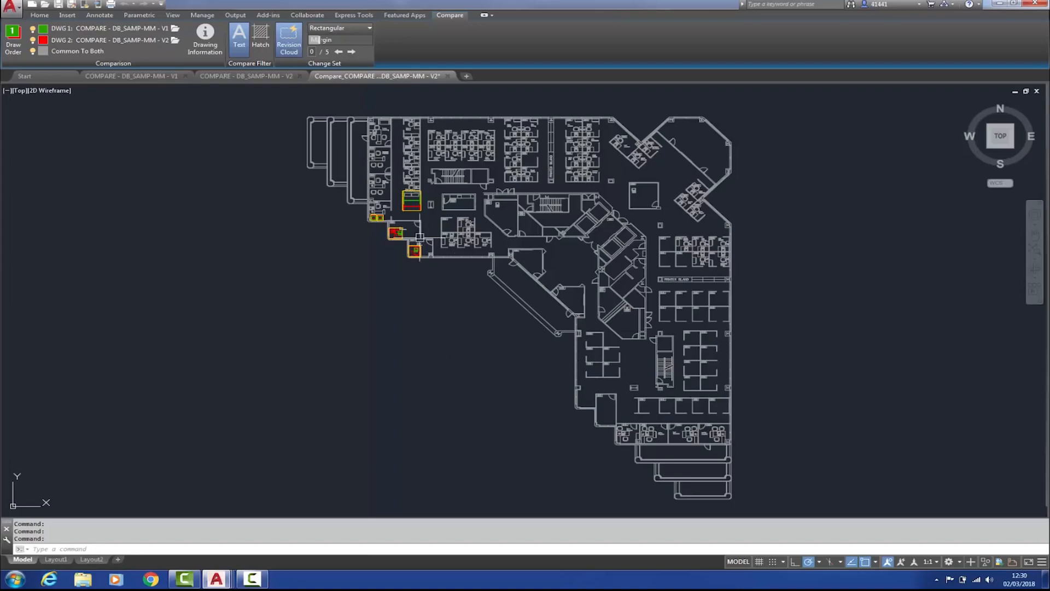
Check the comparison colours assigned to the first and second drawings and accept both as they are
{"action": "scroll", "coordinate": [410, 212], "scroll_direction": "up", "scroll_amount": 6}
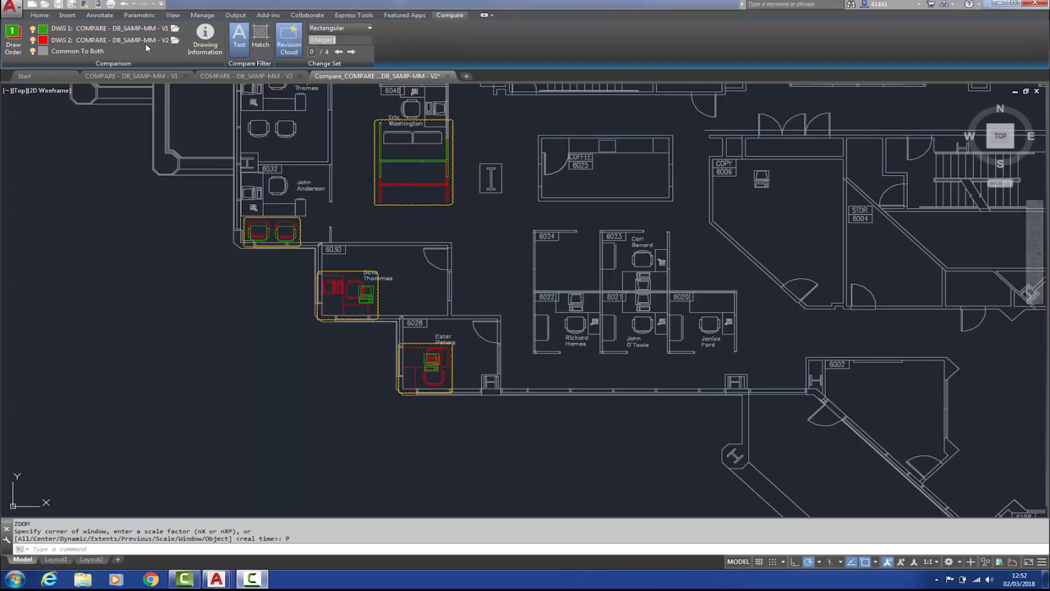
{"action": "left_click", "coordinate": [44, 31]}
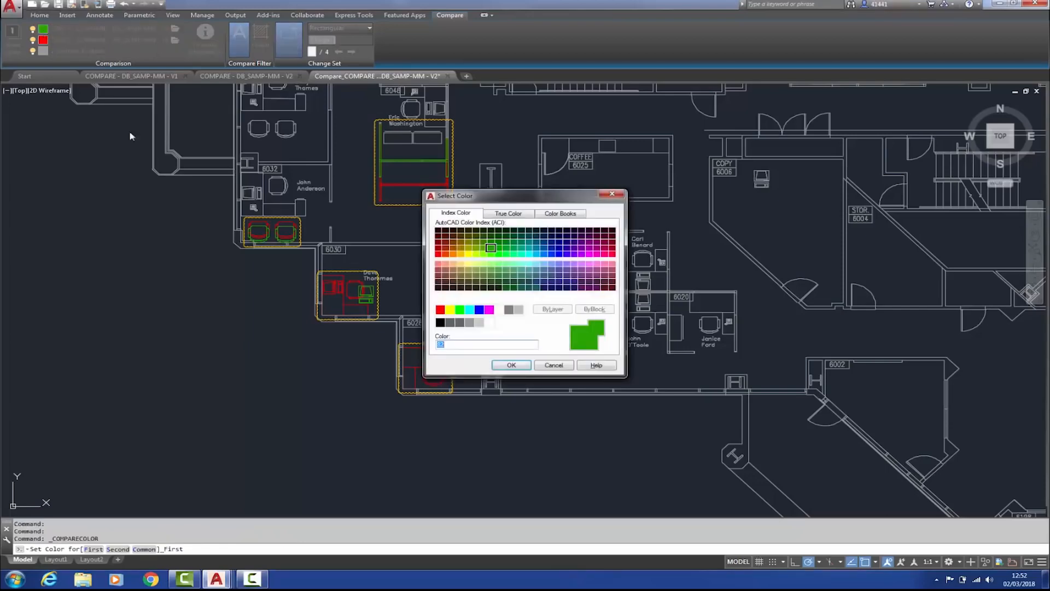
{"action": "left_click", "coordinate": [509, 367]}
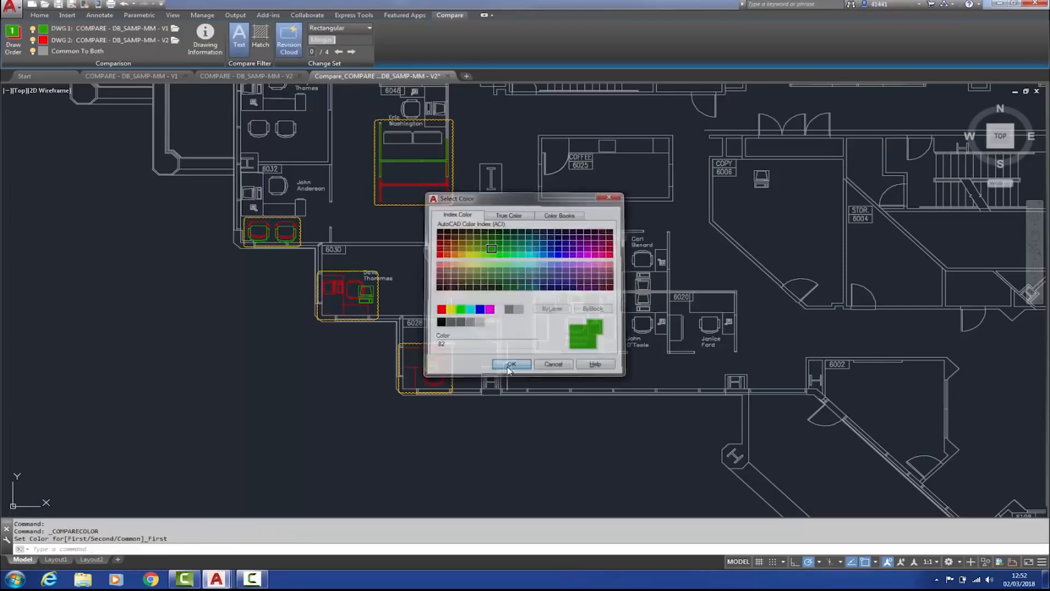
{"action": "left_click", "coordinate": [43, 41]}
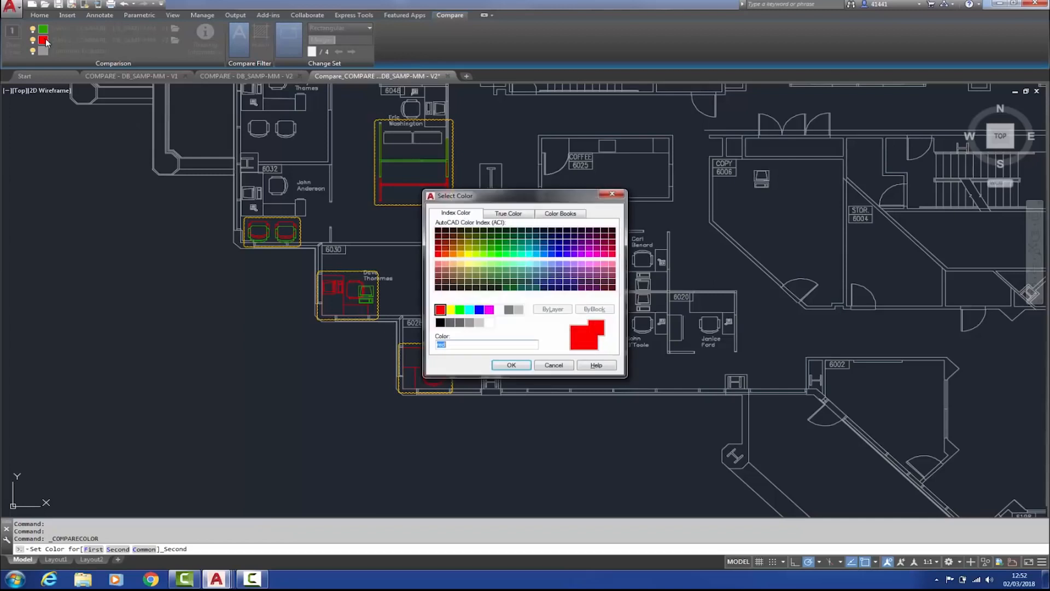
{"action": "left_click", "coordinate": [500, 366]}
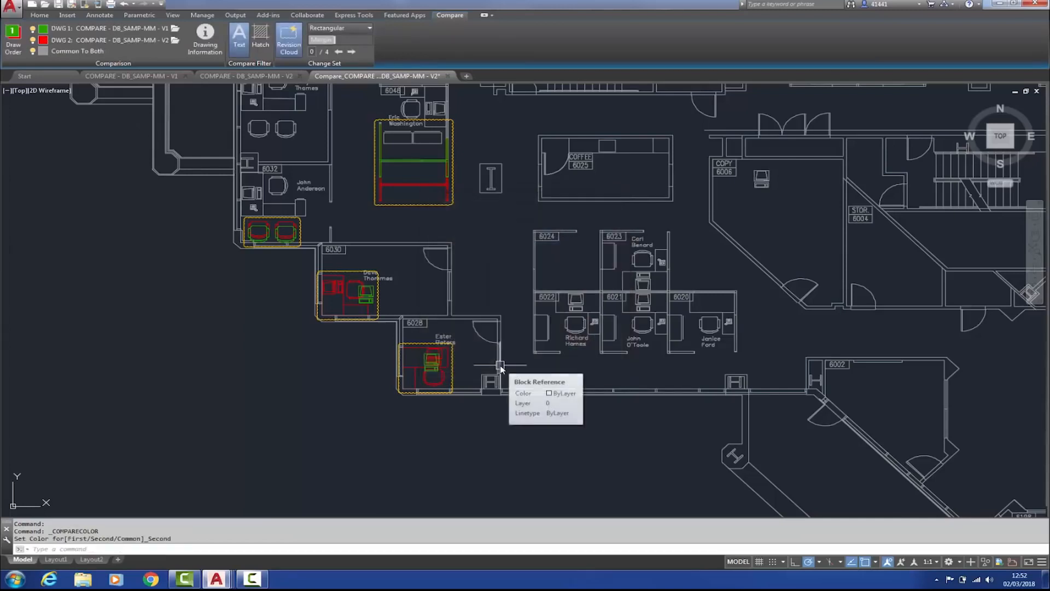
Switch the revision clouds off and back on, and set their shape to Polygonal
{"action": "left_click", "coordinate": [284, 47]}
{"action": "left_click", "coordinate": [286, 46]}
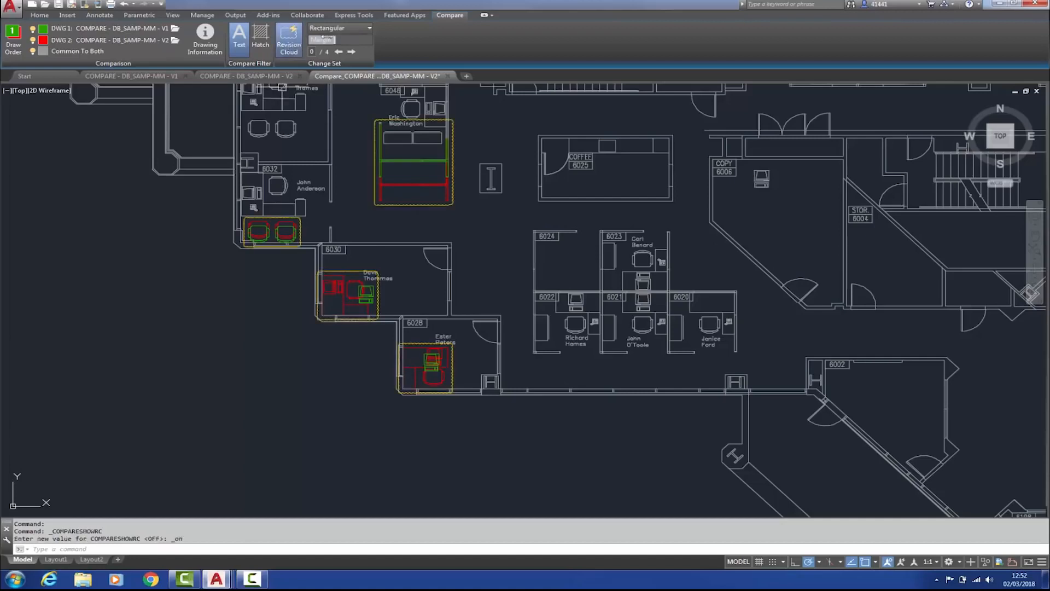
{"action": "left_click", "coordinate": [368, 28]}
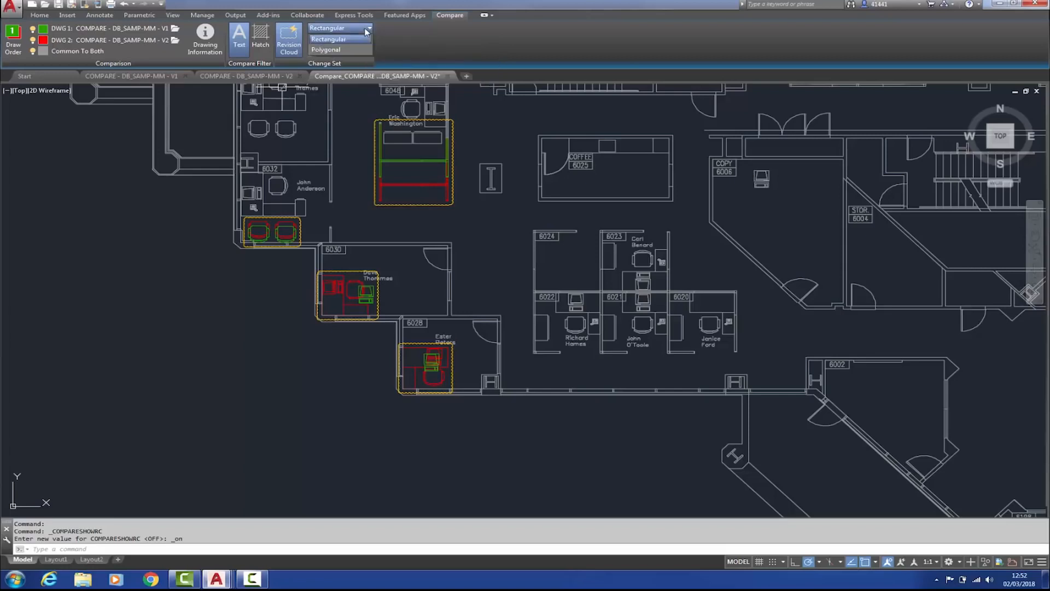
{"action": "left_click", "coordinate": [340, 50]}
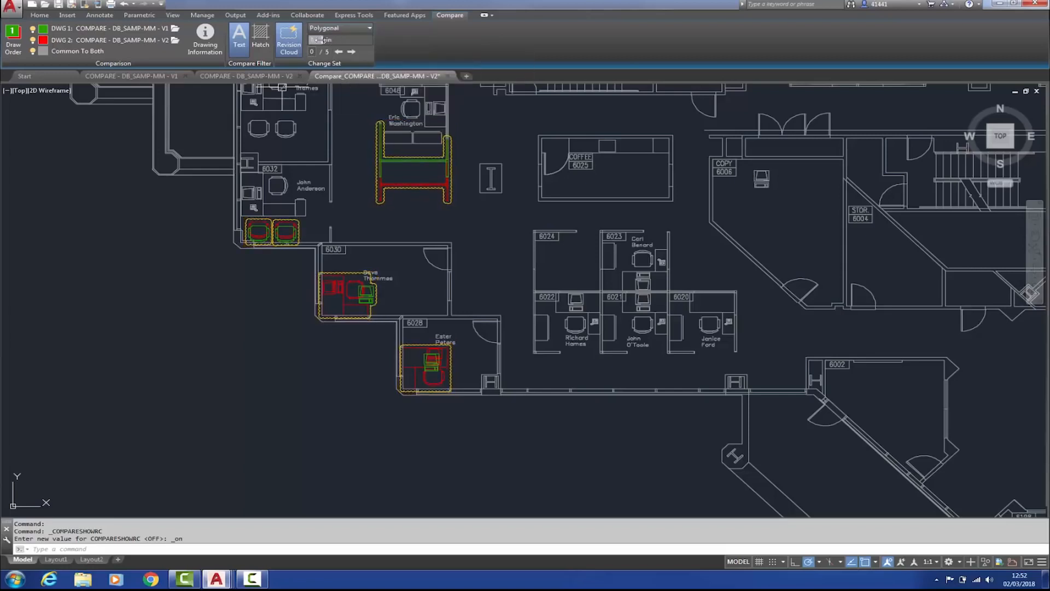
Enlarge the margin of the revision clouds and set their shape to Rectangular
{"action": "left_click_drag", "start_coordinate": [319, 39], "coordinate": [337, 41]}
{"action": "left_click", "coordinate": [350, 30]}
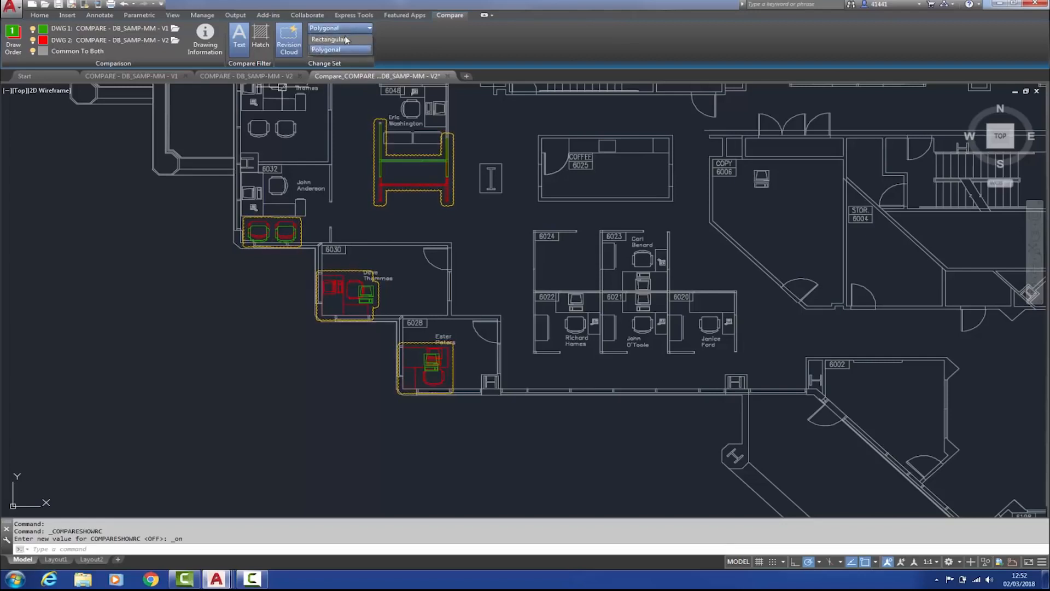
{"action": "left_click", "coordinate": [344, 40]}
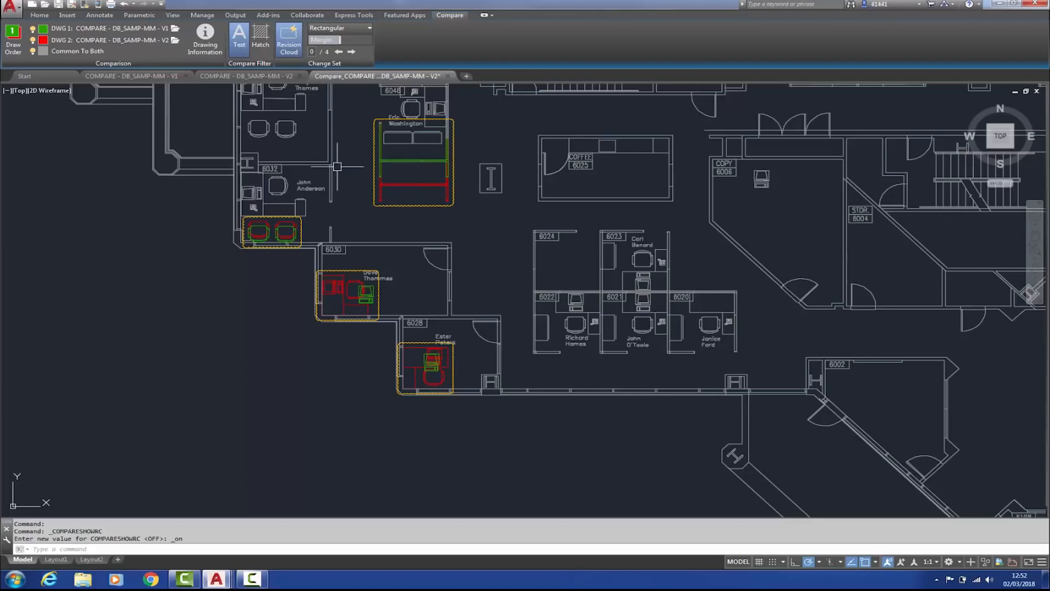
Step forward through the change sets to the fourth one and return to the second
{"action": "left_click", "coordinate": [351, 53]}
{"action": "left_click", "coordinate": [351, 53]}
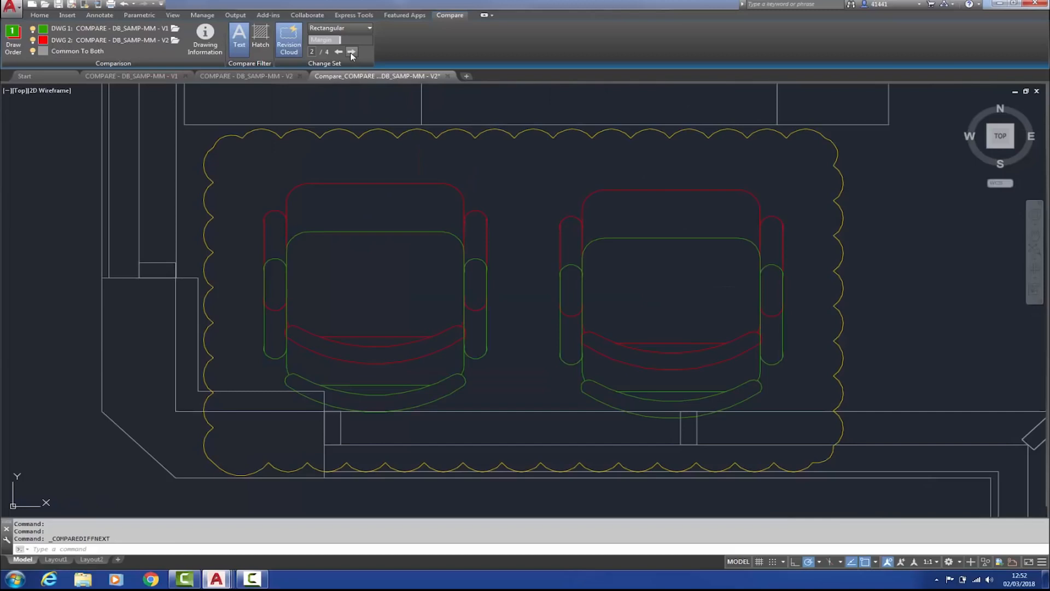
{"action": "left_click", "coordinate": [351, 52]}
{"action": "left_click", "coordinate": [351, 53]}
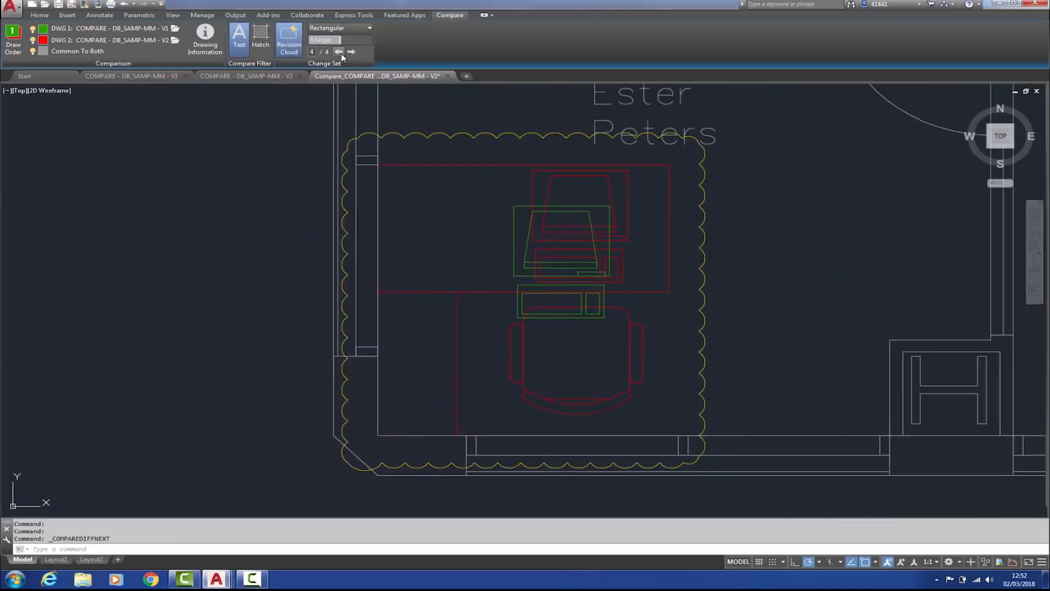
{"action": "left_click", "coordinate": [339, 53]}
{"action": "left_click", "coordinate": [339, 51]}
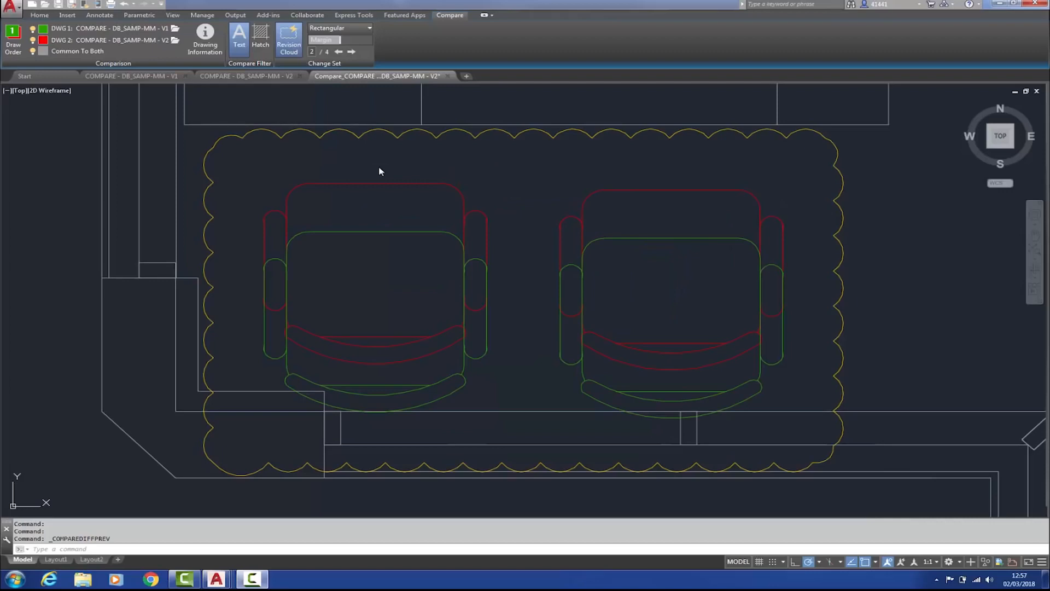
{"action": "left_click", "coordinate": [241, 48]}
{"action": "left_click", "coordinate": [263, 50]}
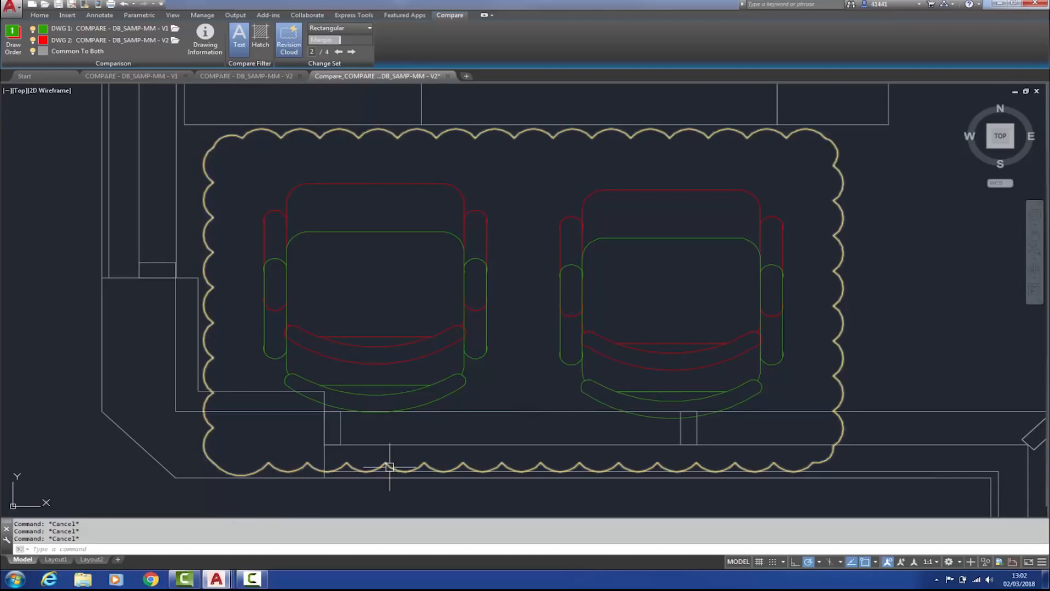
Open the comparison property settings with the COMPAREPROPS command
{"action": "type", "text": "COMPARE"}
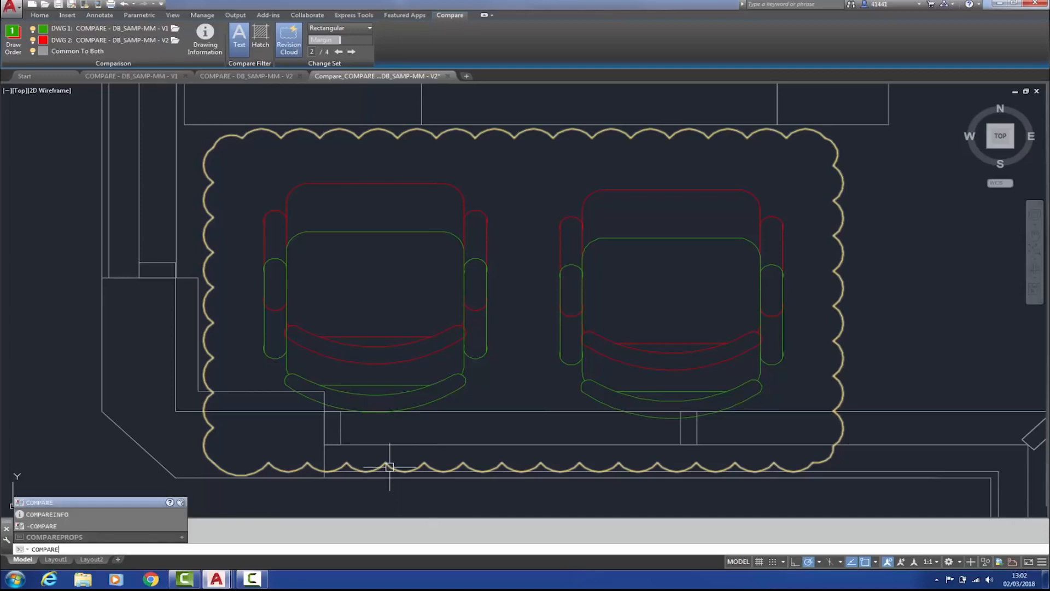
{"action": "type", "text": "PROPS"}
{"action": "key", "text": "Return"}
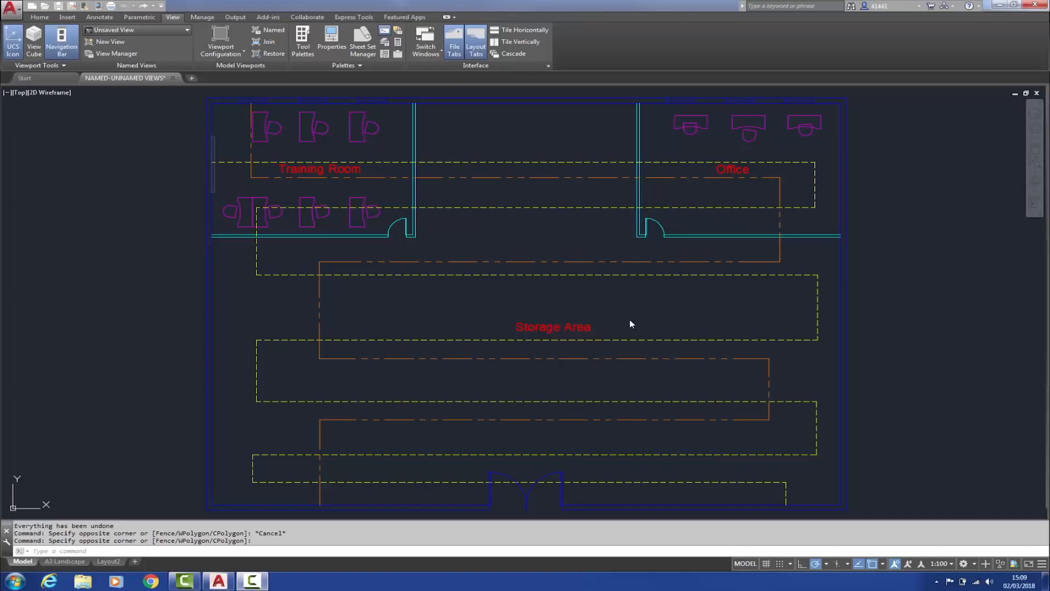
Create a named view OVERALL PLAN bounded by a window around the whole floor plan, with object snap off
{"action": "left_click", "coordinate": [116, 43]}
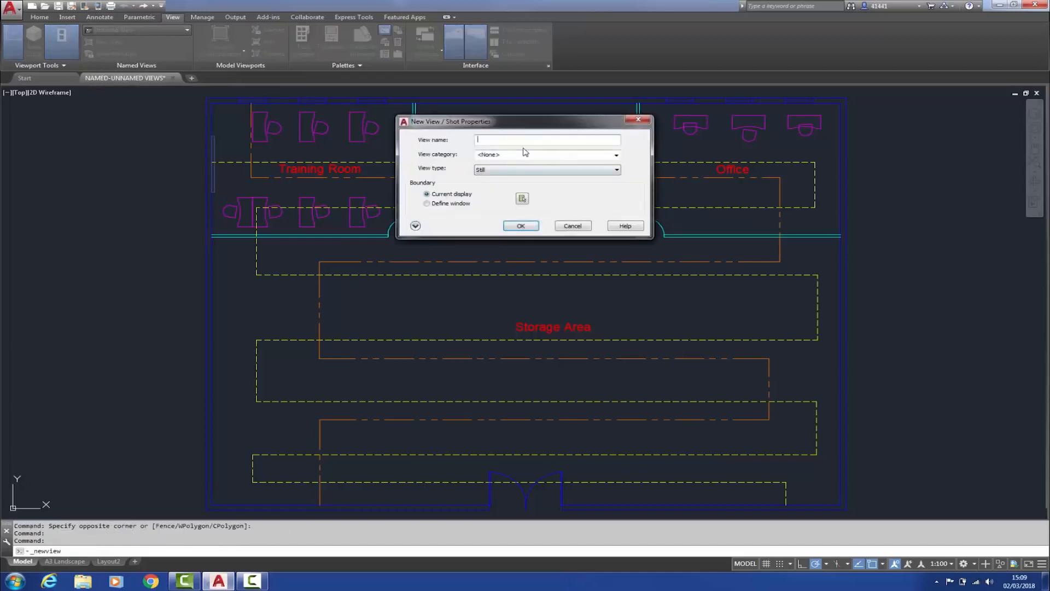
{"action": "type", "text": "OVERALL PLAN"}
{"action": "left_click", "coordinate": [427, 203]}
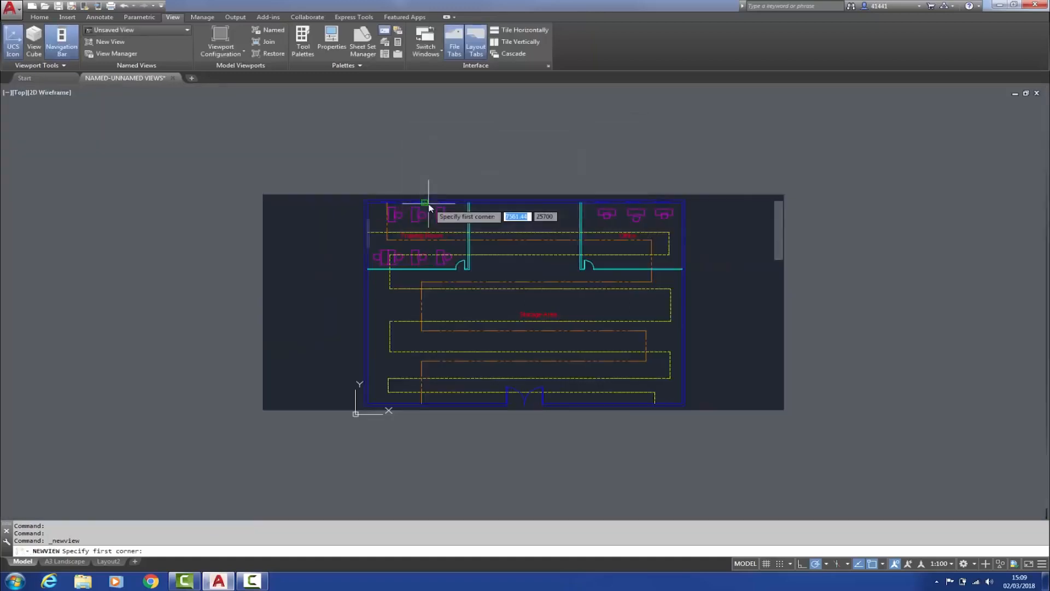
{"action": "left_click", "coordinate": [358, 197]}
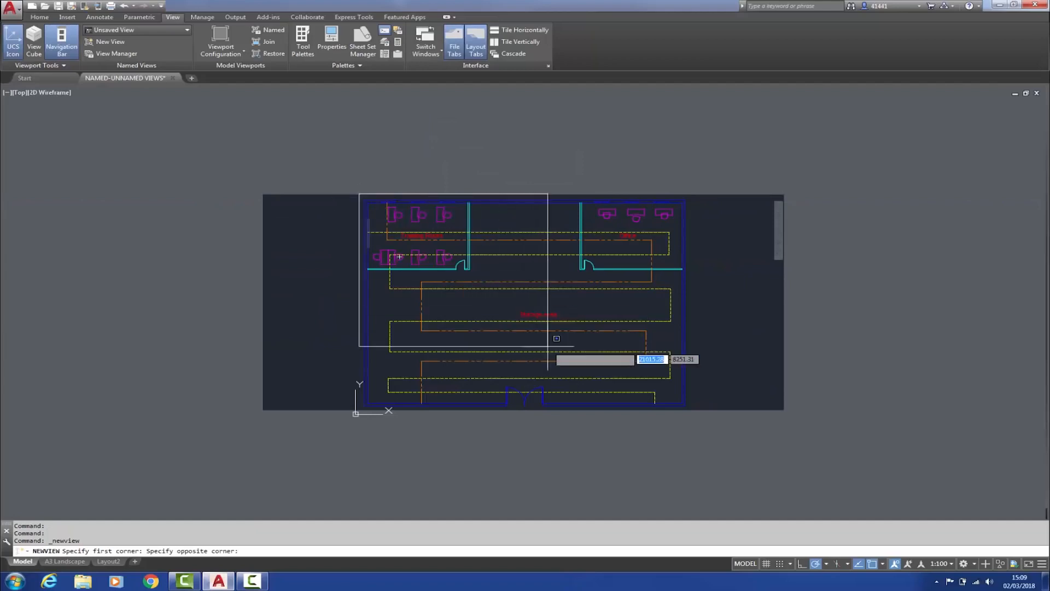
{"action": "key", "text": "F3"}
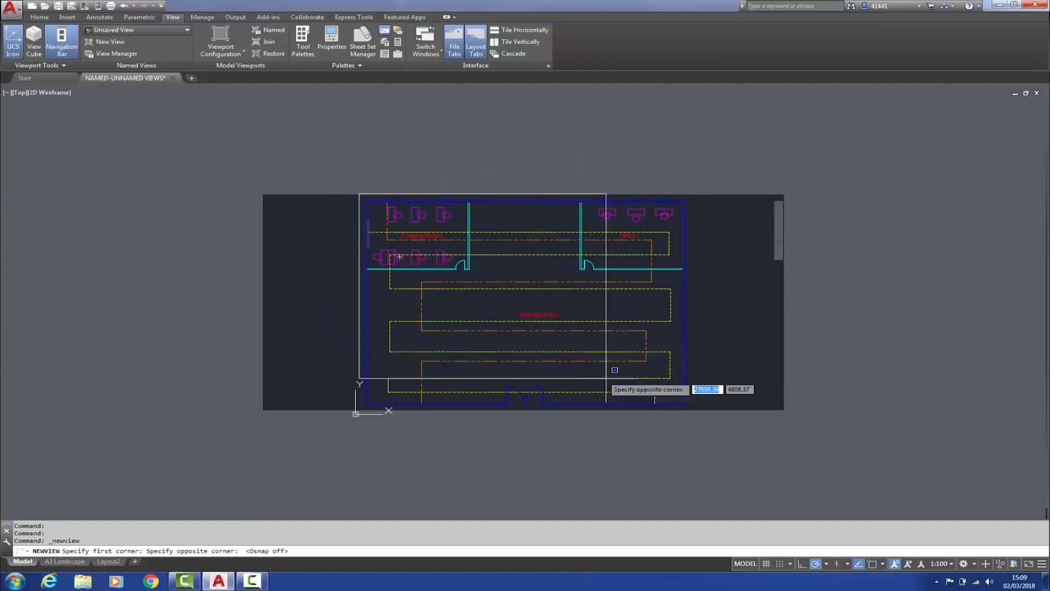
{"action": "left_click", "coordinate": [690, 410]}
{"action": "key", "text": "Return"}
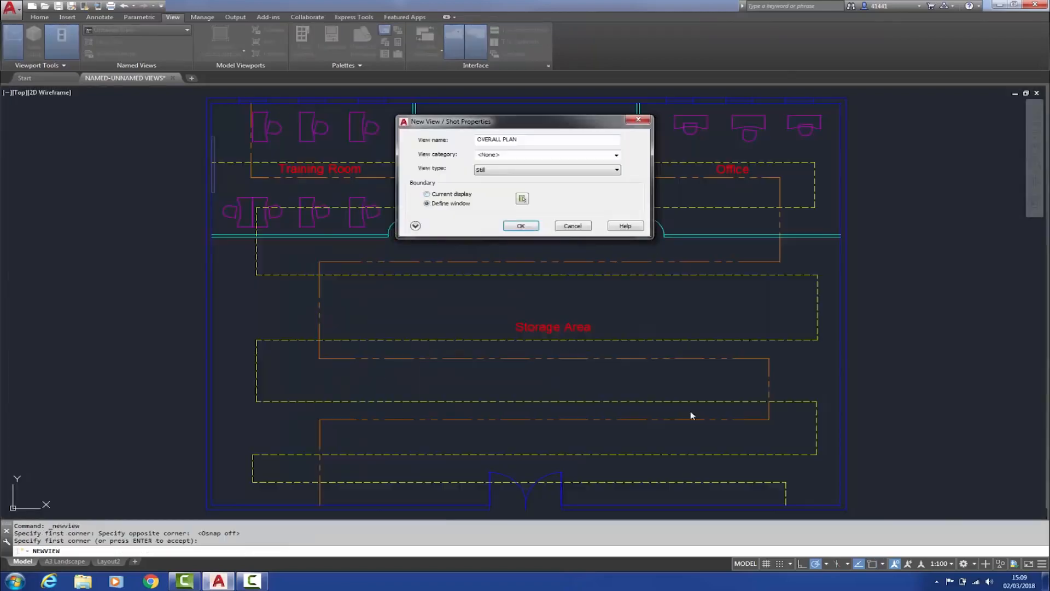
{"action": "left_click", "coordinate": [519, 226]}
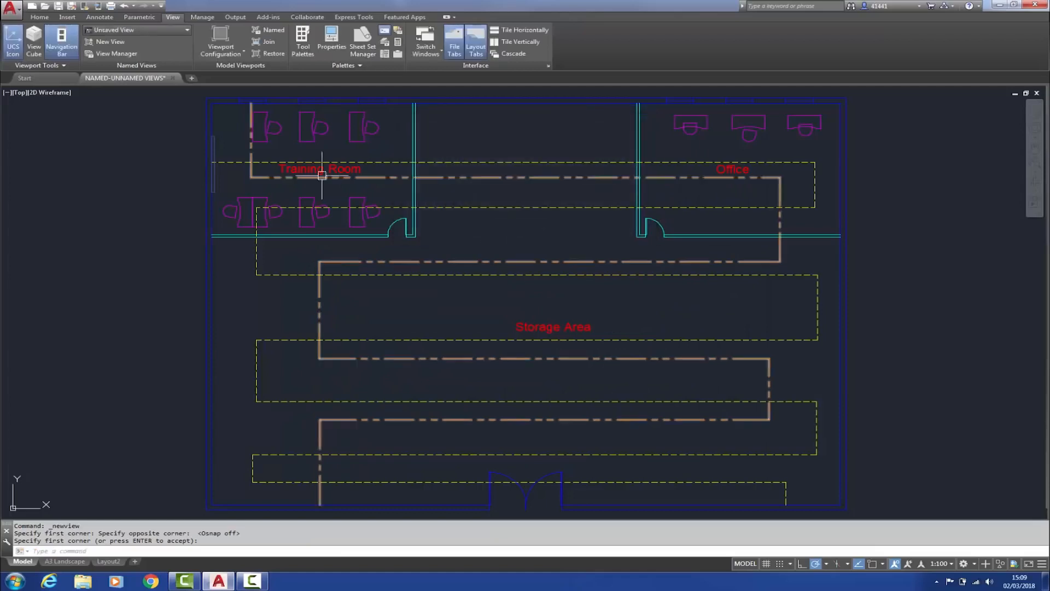
Create a named view TRAINING ROOM bounded by a window around the training room
{"action": "left_click", "coordinate": [113, 42]}
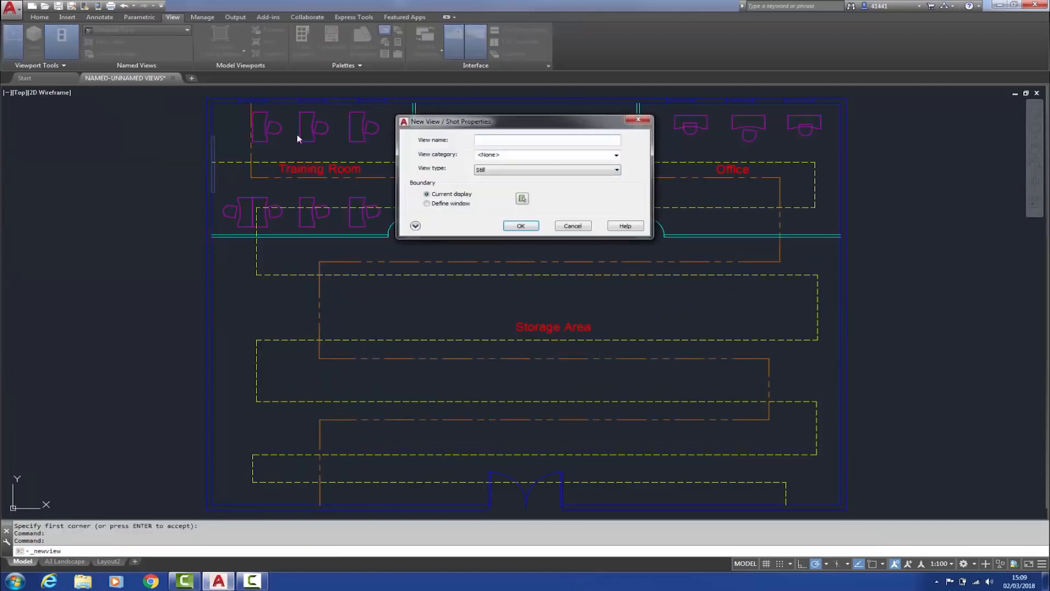
{"action": "type", "text": "TRAINING ROOM"}
{"action": "left_click", "coordinate": [427, 203]}
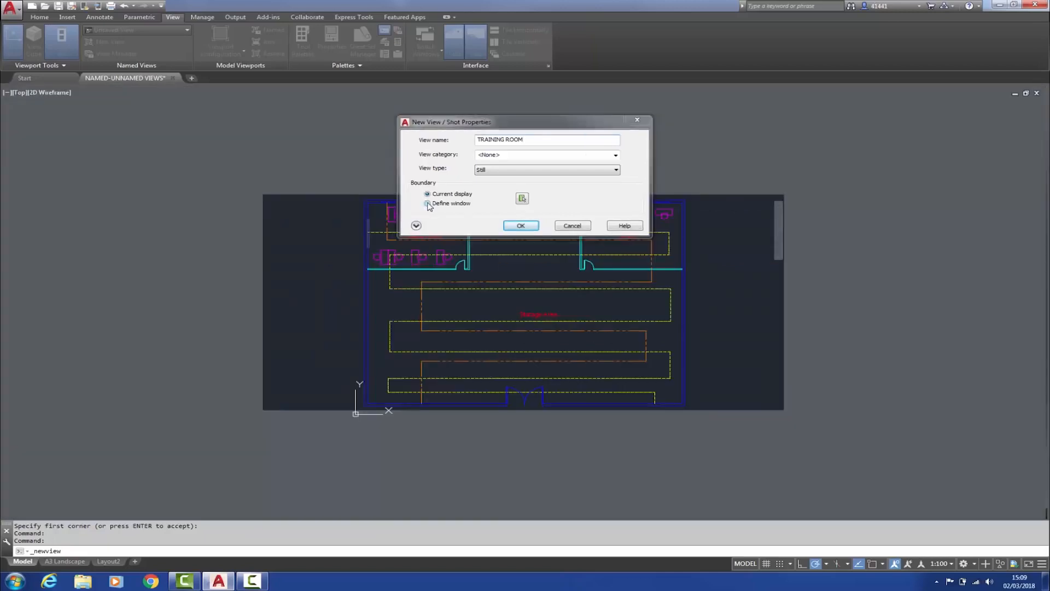
{"action": "left_click", "coordinate": [359, 192]}
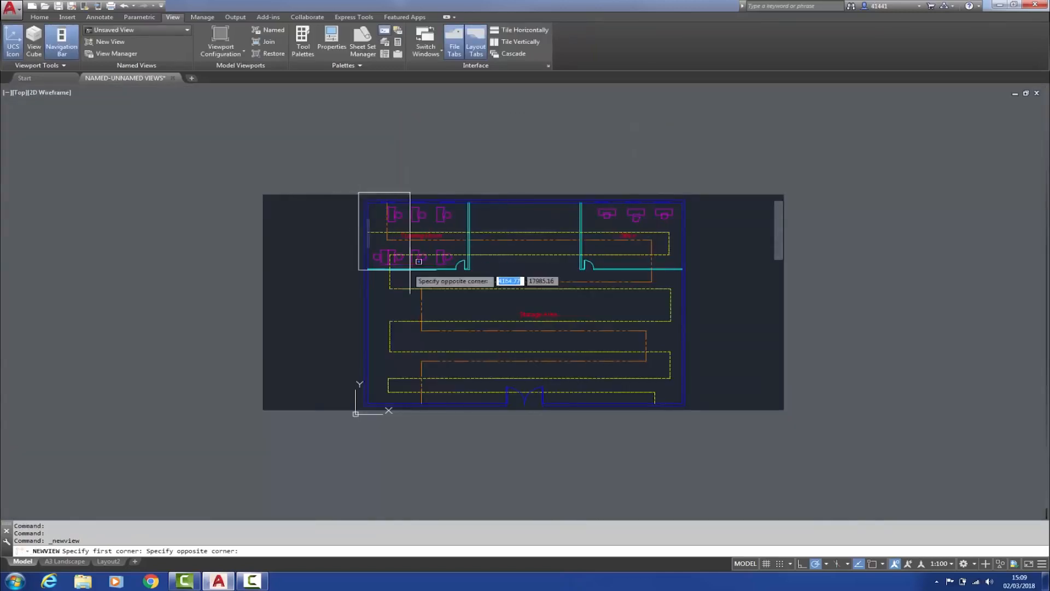
{"action": "left_click", "coordinate": [474, 277]}
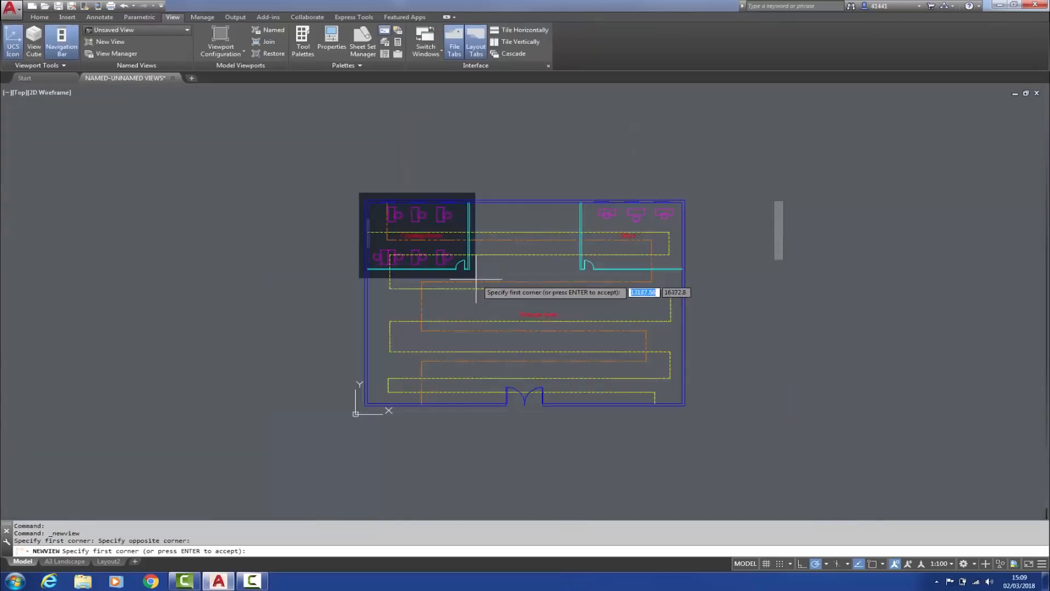
{"action": "key", "text": "Return"}
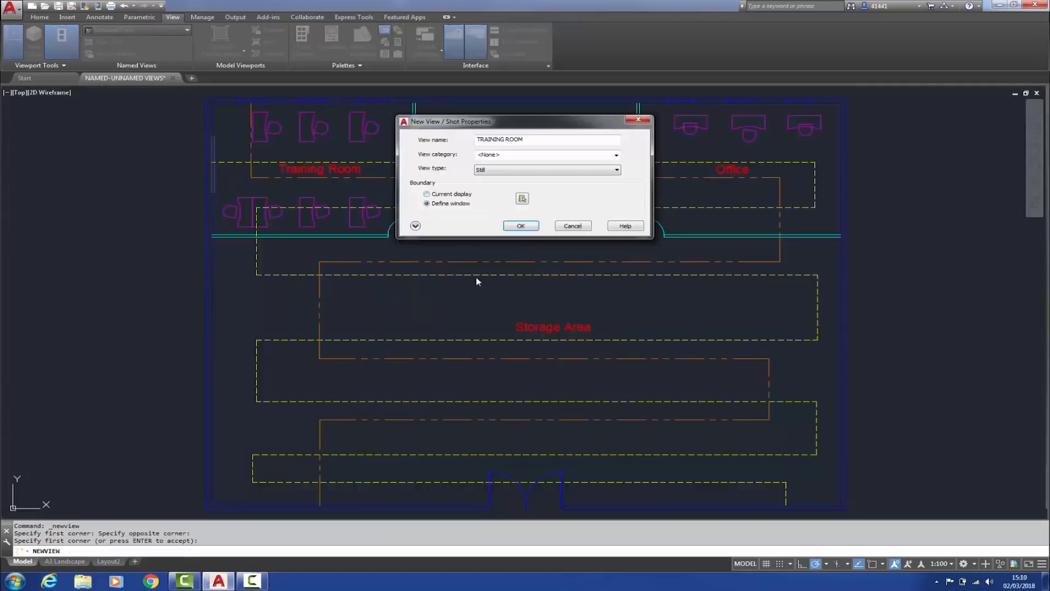
{"action": "left_click", "coordinate": [521, 226]}
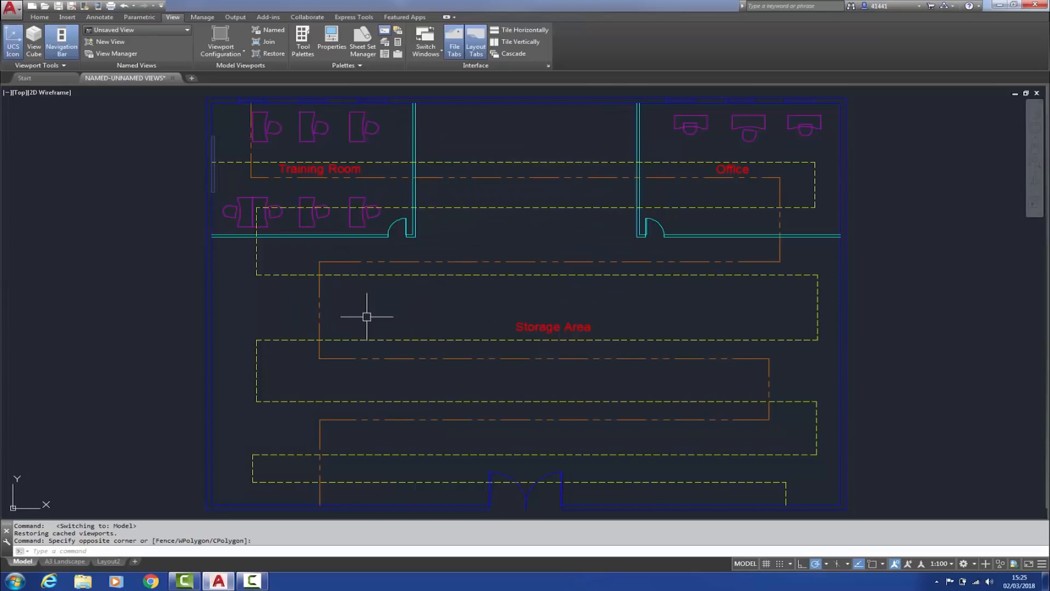
Switch to the A3 Landscape layout and insert the OVERALL PLAN named view in the centre of the sheet
{"action": "left_click", "coordinate": [79, 563]}
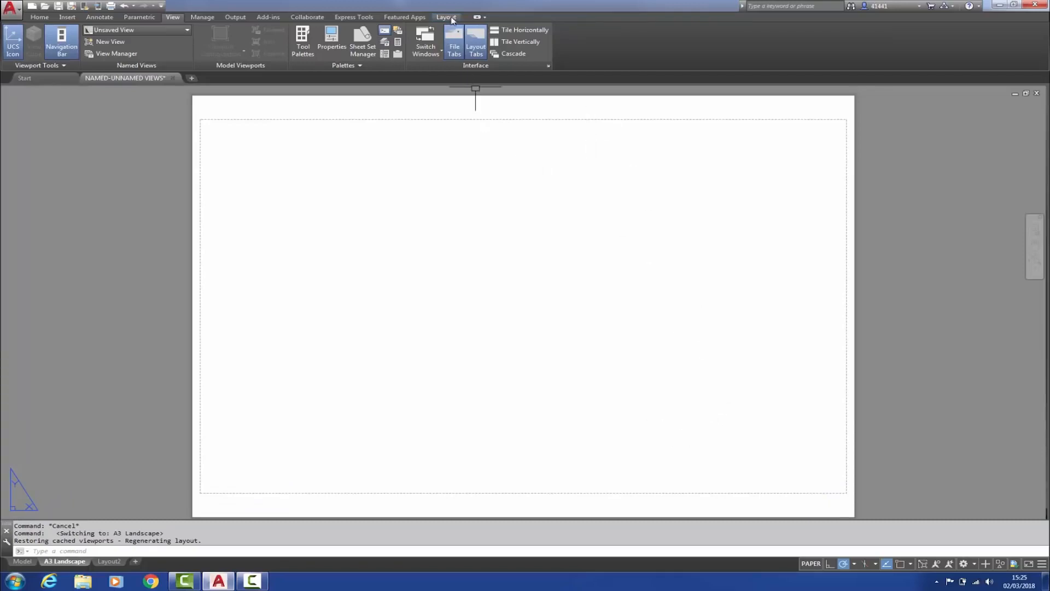
{"action": "left_click", "coordinate": [450, 17]}
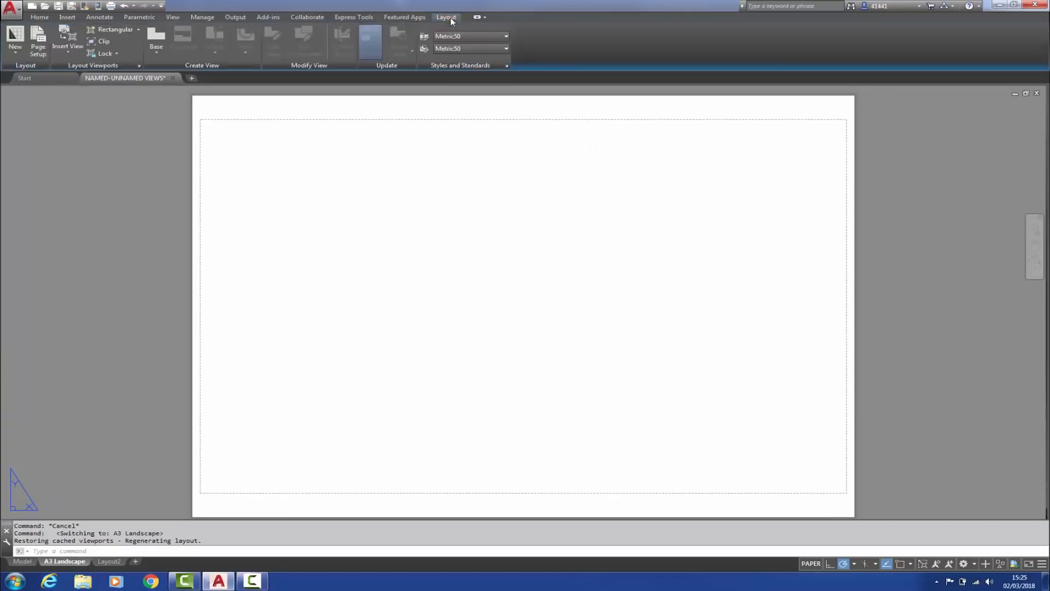
{"action": "left_click", "coordinate": [104, 67]}
{"action": "left_click", "coordinate": [69, 55]}
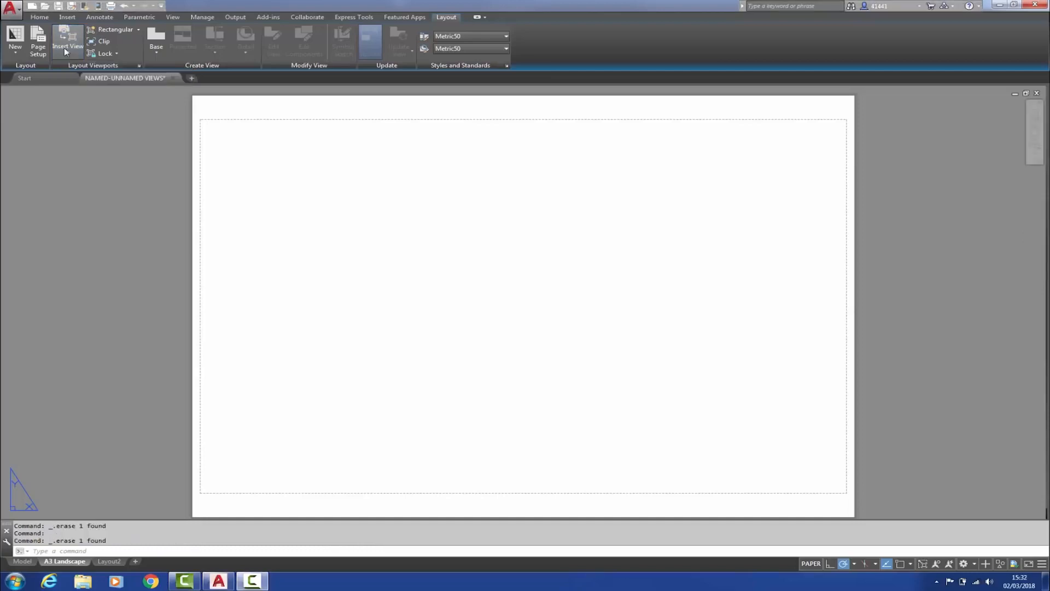
{"action": "left_click", "coordinate": [64, 48]}
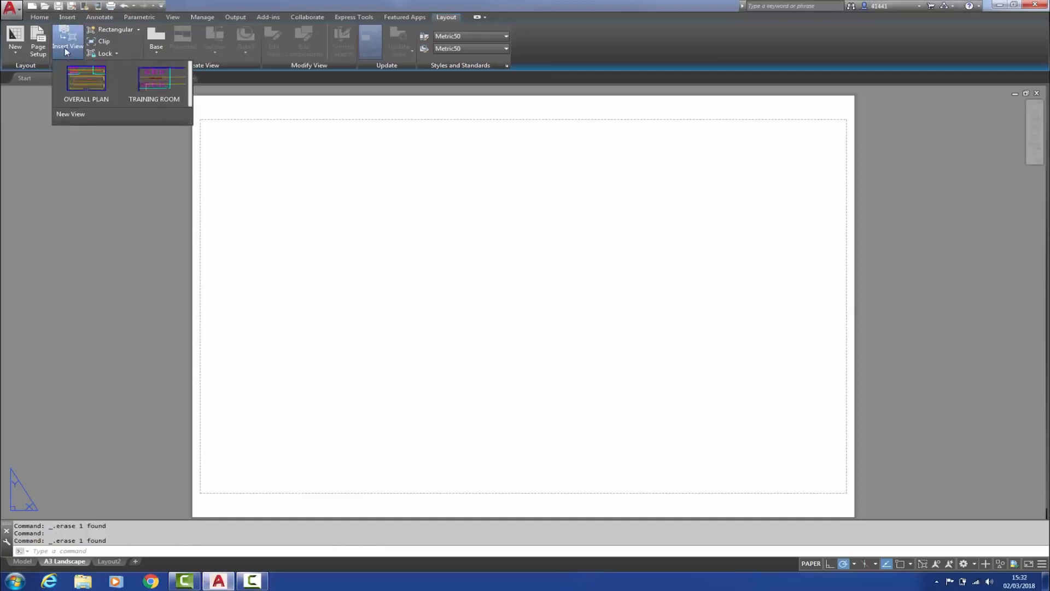
{"action": "left_click", "coordinate": [82, 83]}
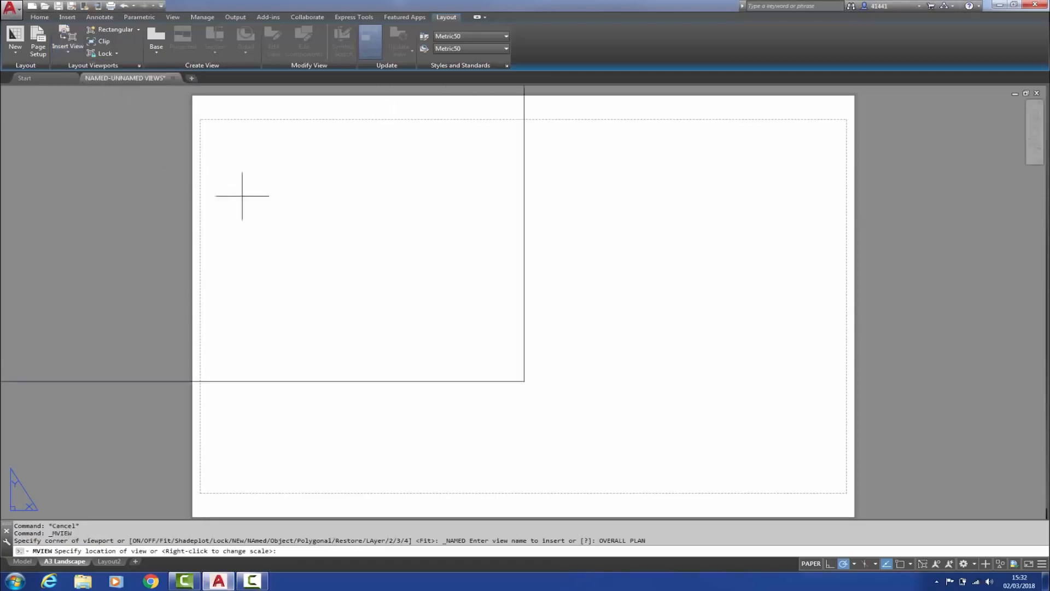
{"action": "left_click", "coordinate": [514, 307]}
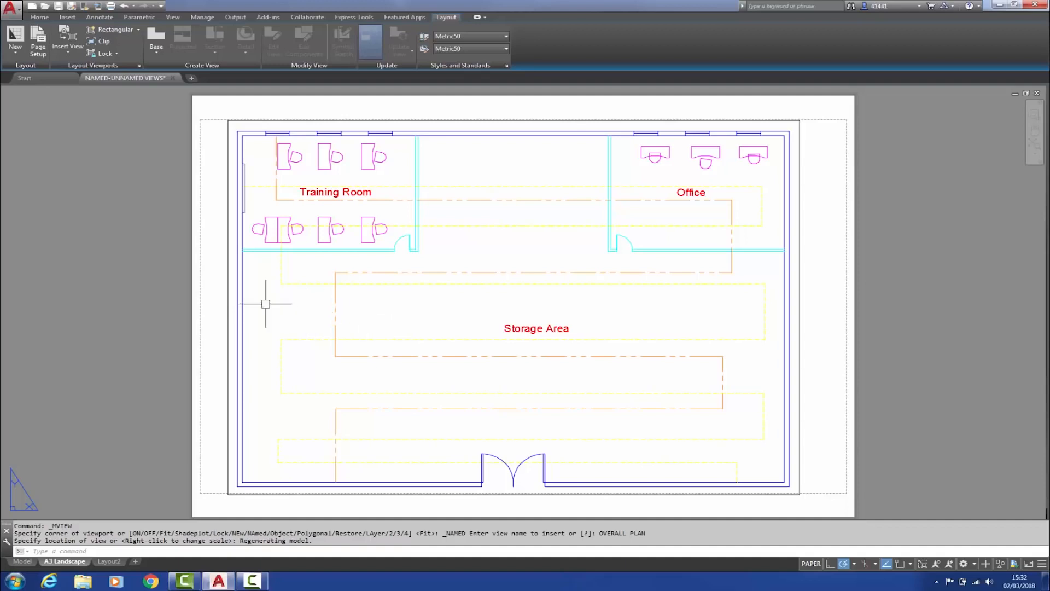
Set the overall plan viewport's scale to 1:200 and move it straight up to the upper part of the sheet
{"action": "left_click", "coordinate": [229, 291]}
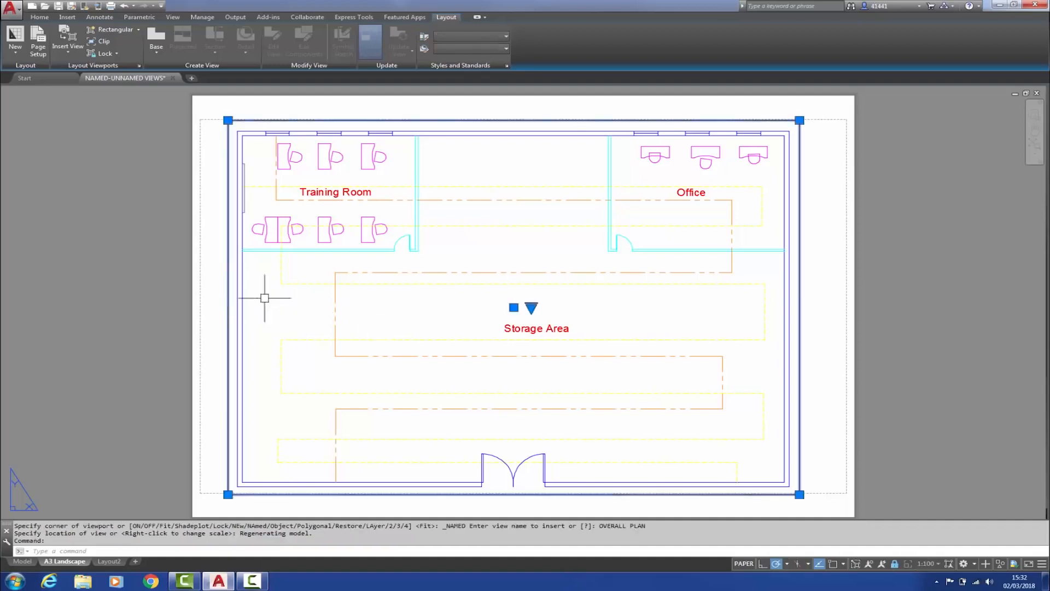
{"action": "left_click", "coordinate": [532, 308]}
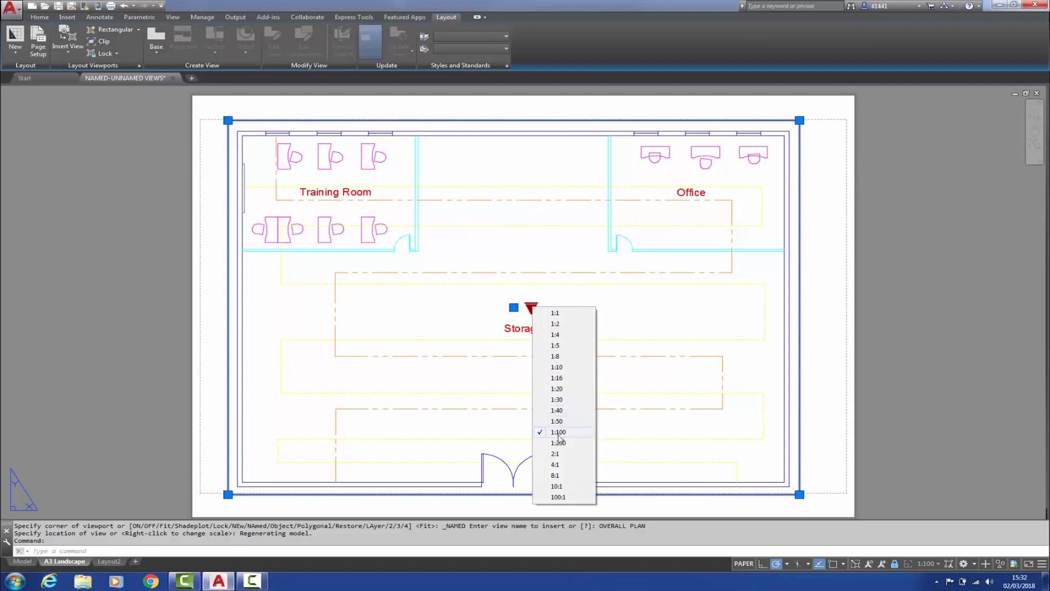
{"action": "left_click", "coordinate": [558, 443]}
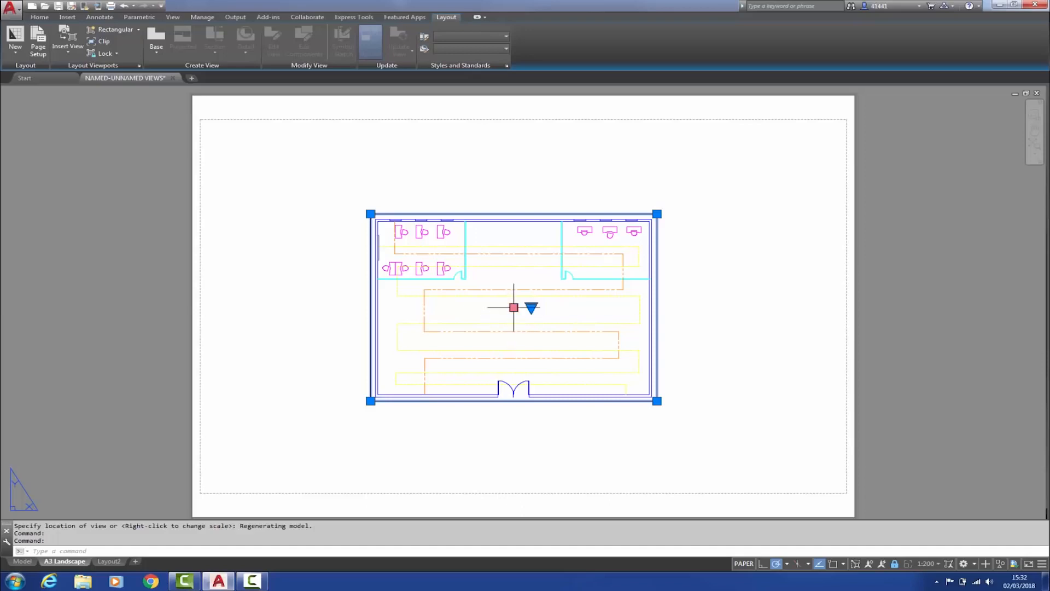
{"action": "left_click", "coordinate": [514, 307]}
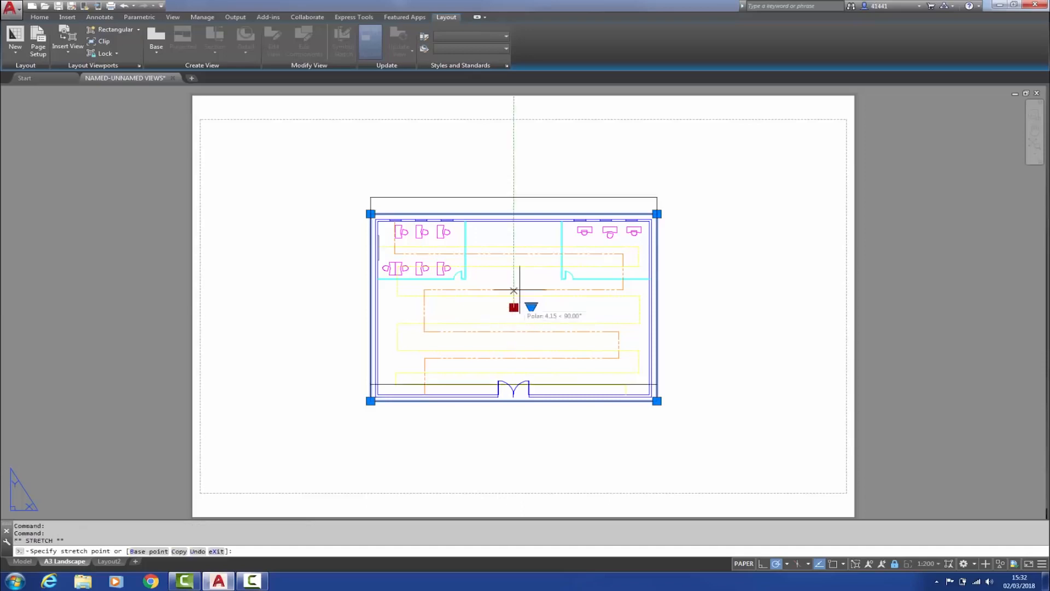
{"action": "left_click", "coordinate": [513, 231]}
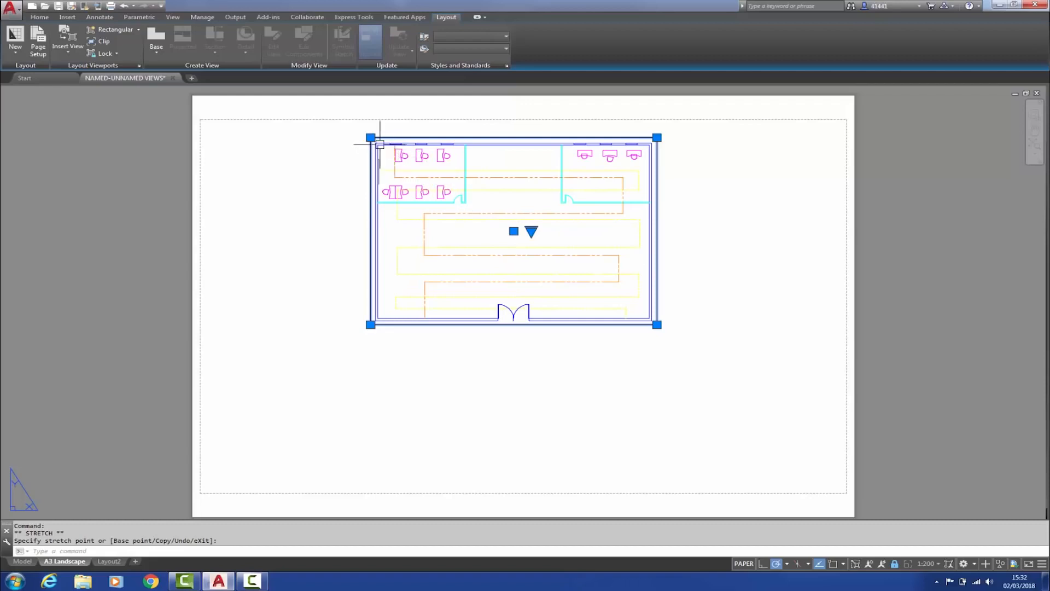
Enlarge the overall plan viewport slightly on all sides by stretching its upper-left, lower-left and lower-right corners outward
{"action": "left_click", "coordinate": [370, 137]}
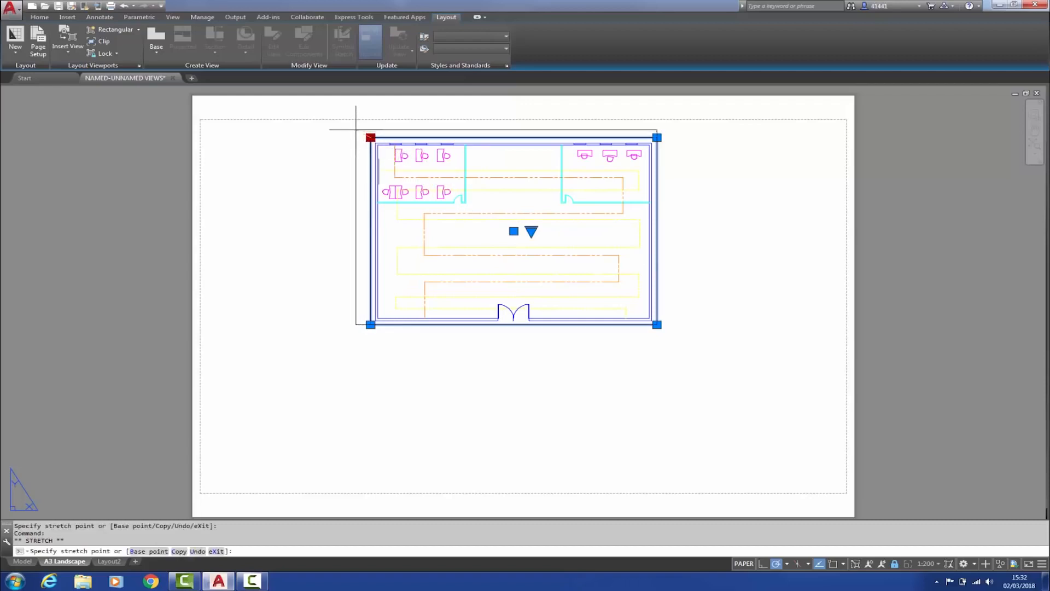
{"action": "left_click", "coordinate": [356, 130]}
{"action": "left_click", "coordinate": [355, 324]}
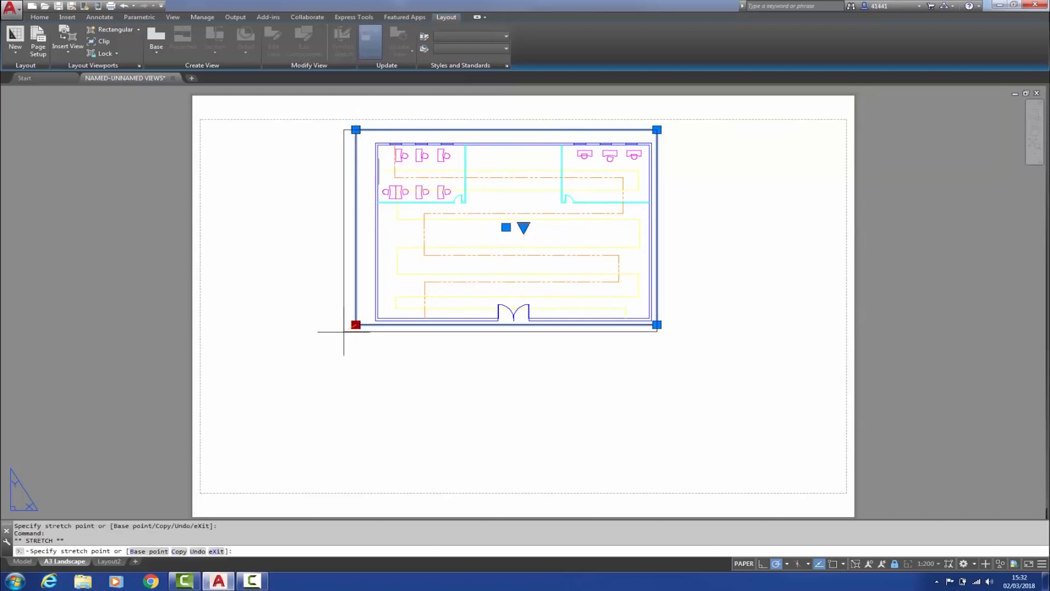
{"action": "left_click", "coordinate": [343, 332]}
{"action": "left_click", "coordinate": [657, 331]}
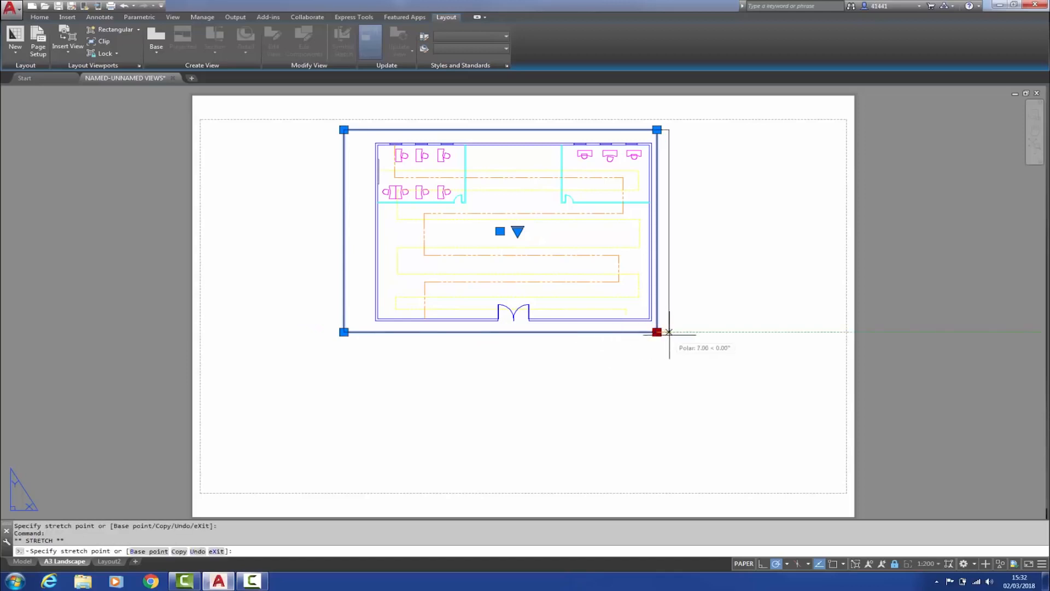
{"action": "left_click", "coordinate": [674, 331]}
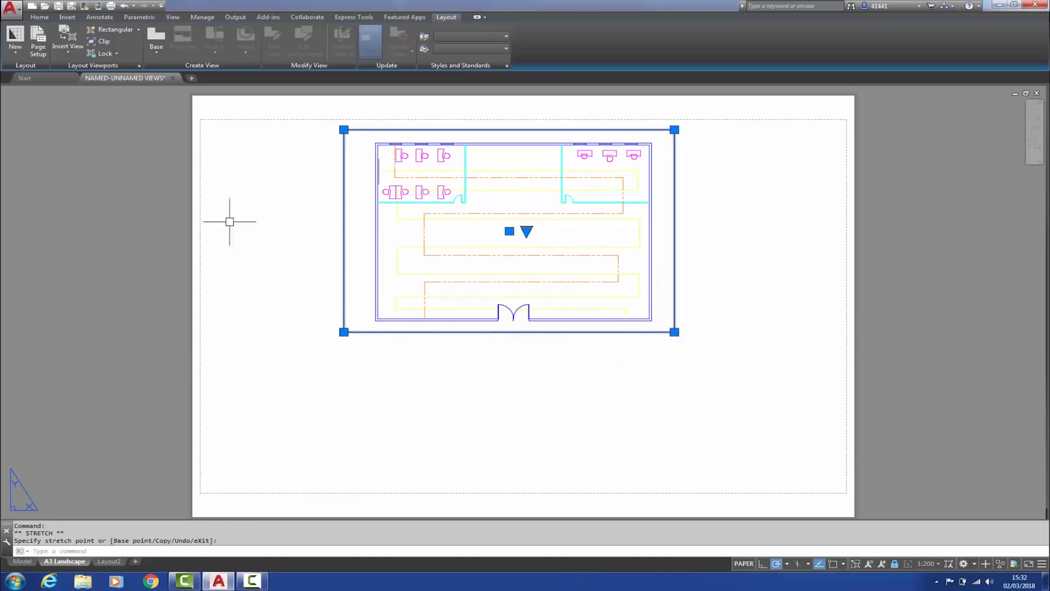
Insert the TRAINING ROOM named view in the sheet's lower-left area and check the scales offered for its viewport
{"action": "left_click", "coordinate": [66, 54]}
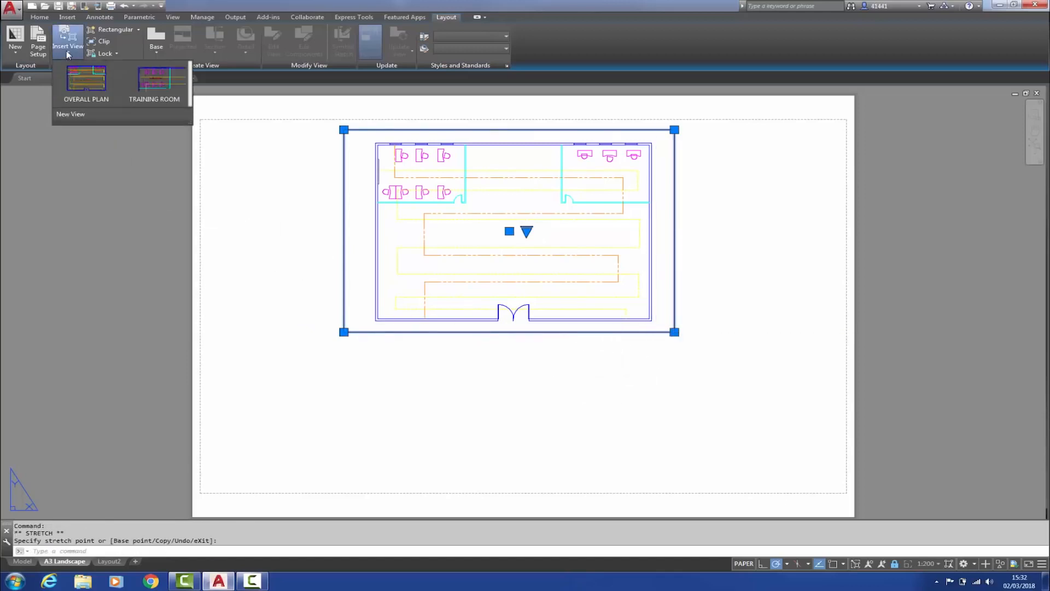
{"action": "left_click", "coordinate": [157, 88]}
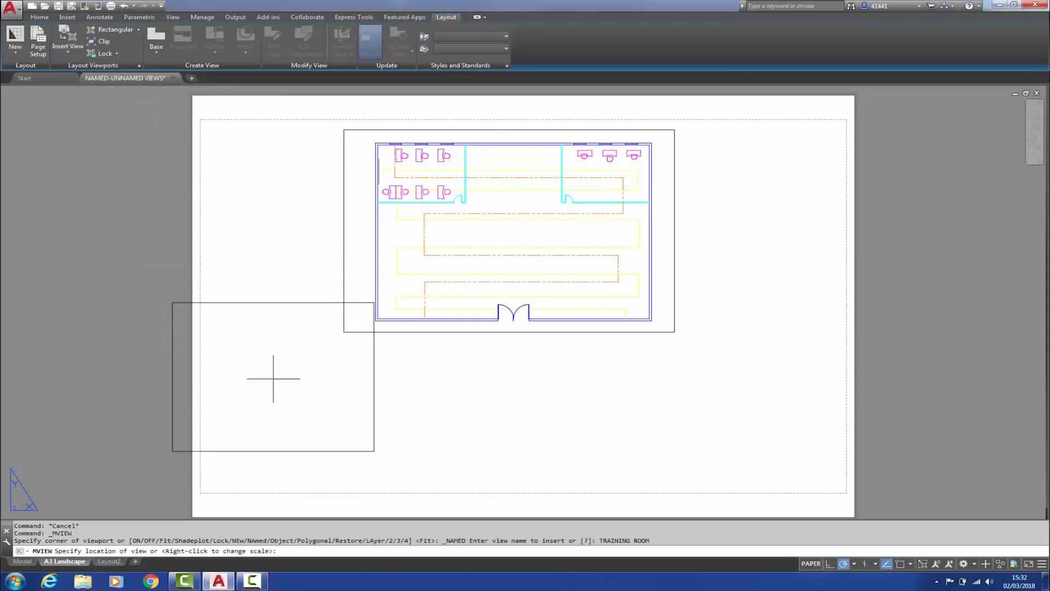
{"action": "left_click", "coordinate": [327, 413]}
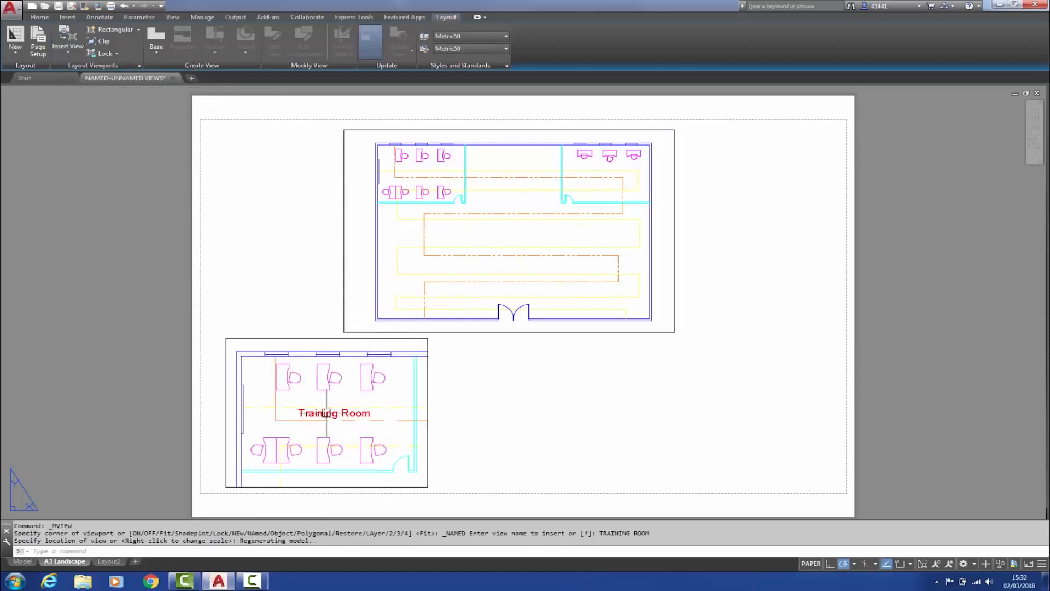
{"action": "left_click", "coordinate": [227, 397]}
{"action": "left_click", "coordinate": [344, 413]}
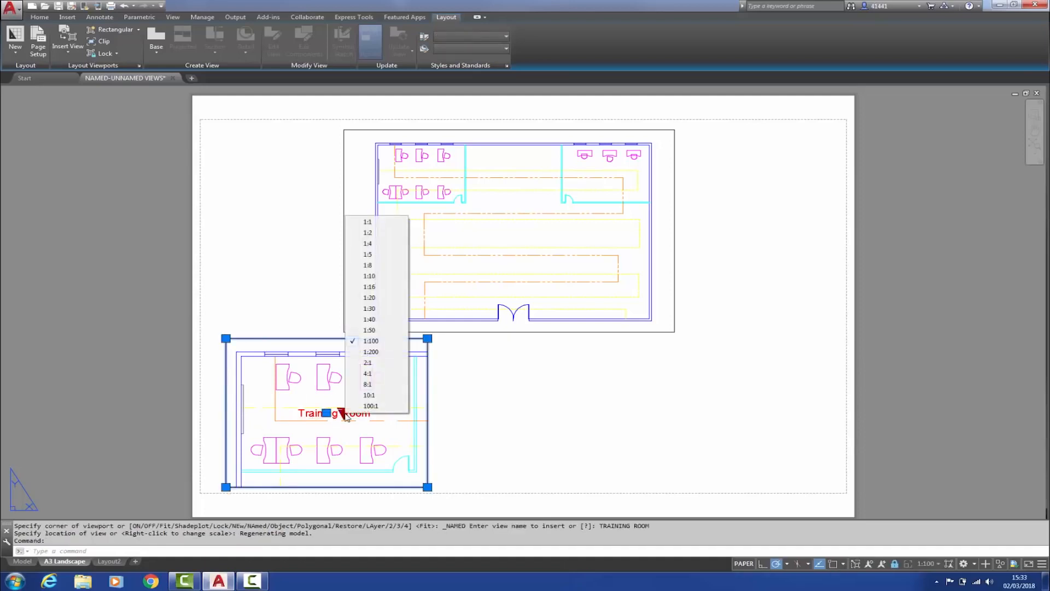
{"action": "left_click", "coordinate": [343, 413]}
{"action": "left_click", "coordinate": [344, 413]}
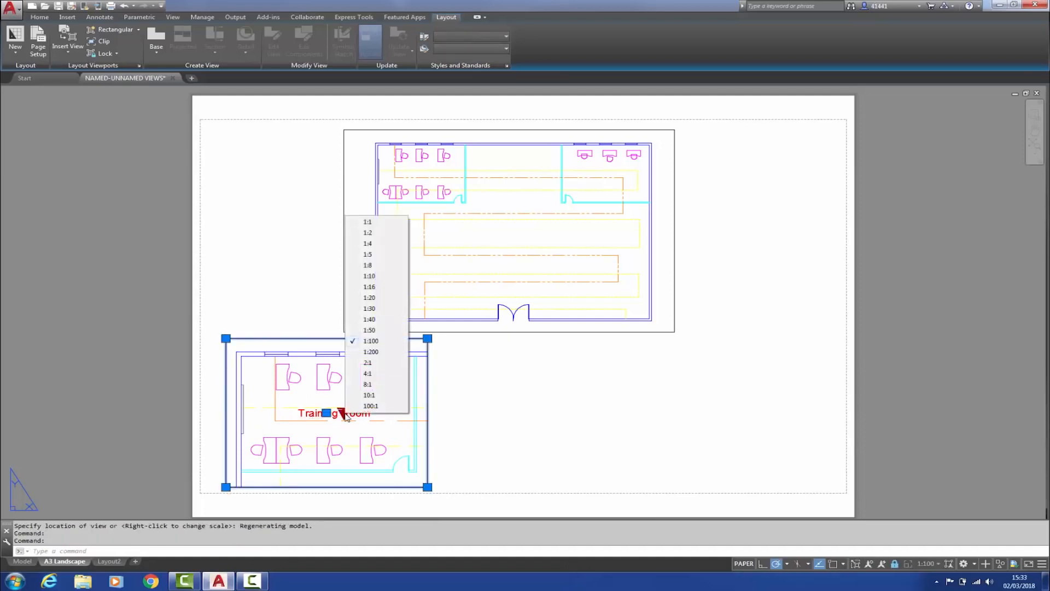
{"action": "left_click", "coordinate": [343, 414]}
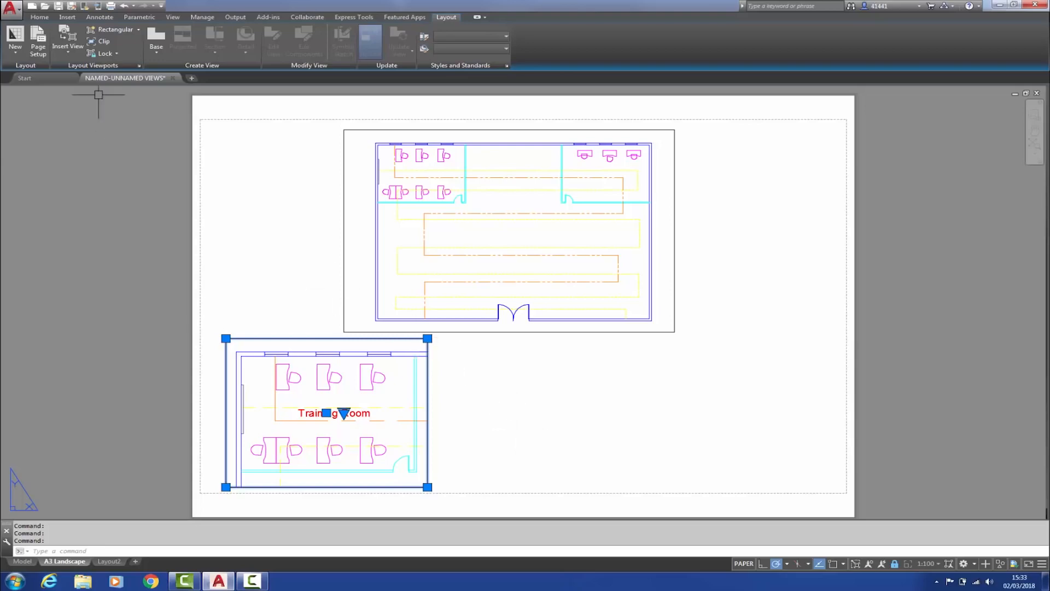
Insert a new view windowed around the training room's upper middle desk at 1:50, placed below the overall plan beside the training room viewport
{"action": "left_click", "coordinate": [68, 45]}
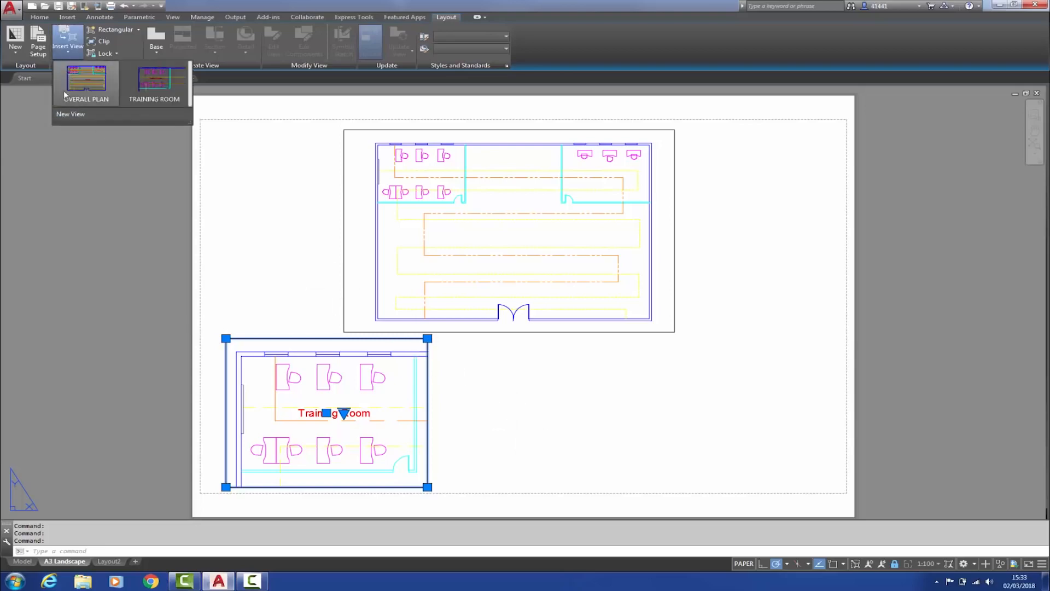
{"action": "left_click", "coordinate": [69, 117]}
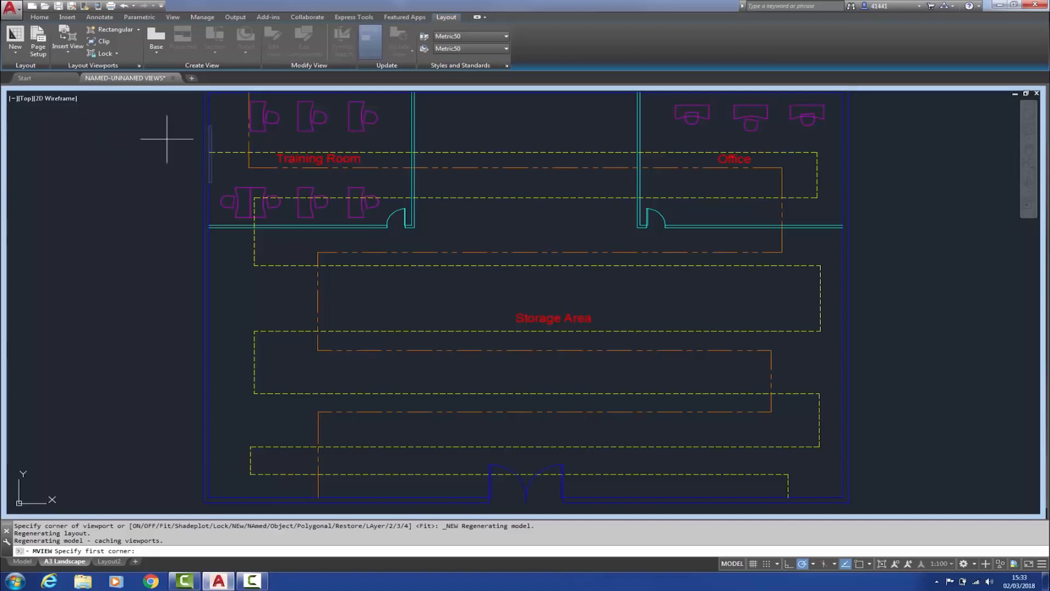
{"action": "left_click", "coordinate": [287, 140]}
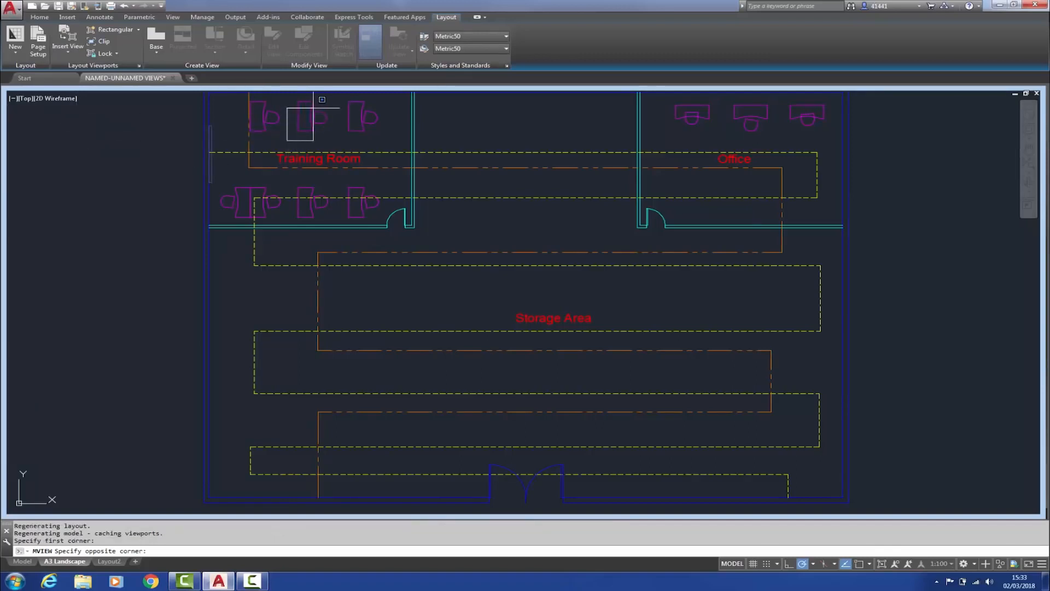
{"action": "left_click", "coordinate": [330, 97]}
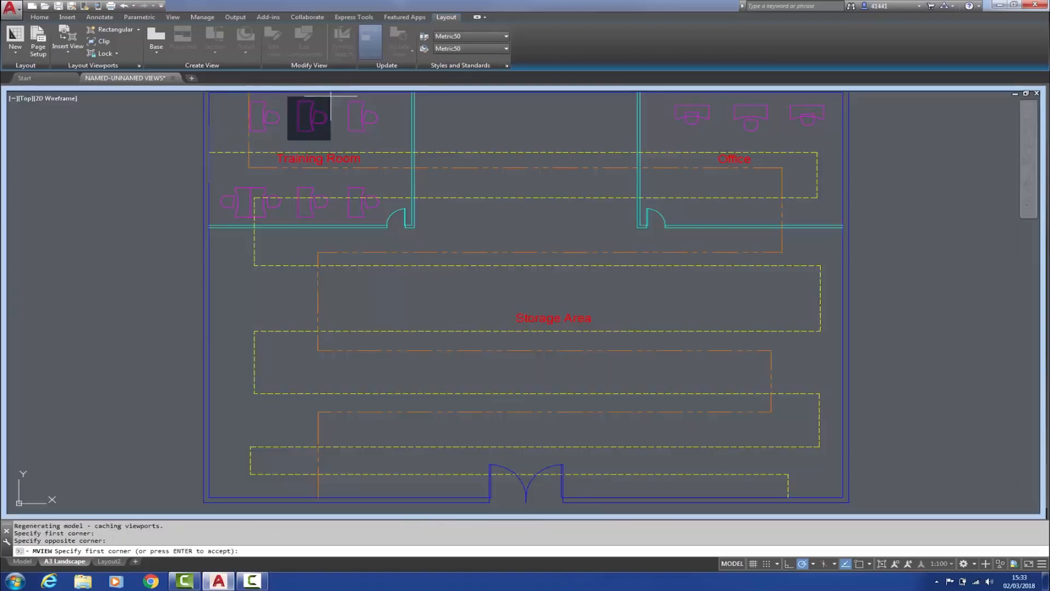
{"action": "key", "text": "Return"}
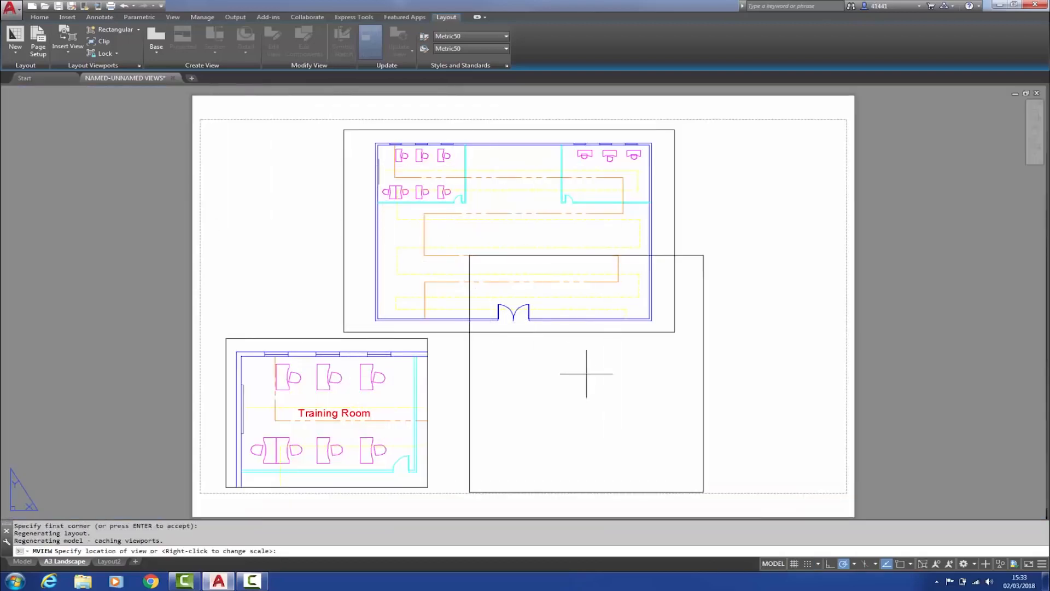
{"action": "right_click", "coordinate": [631, 380]}
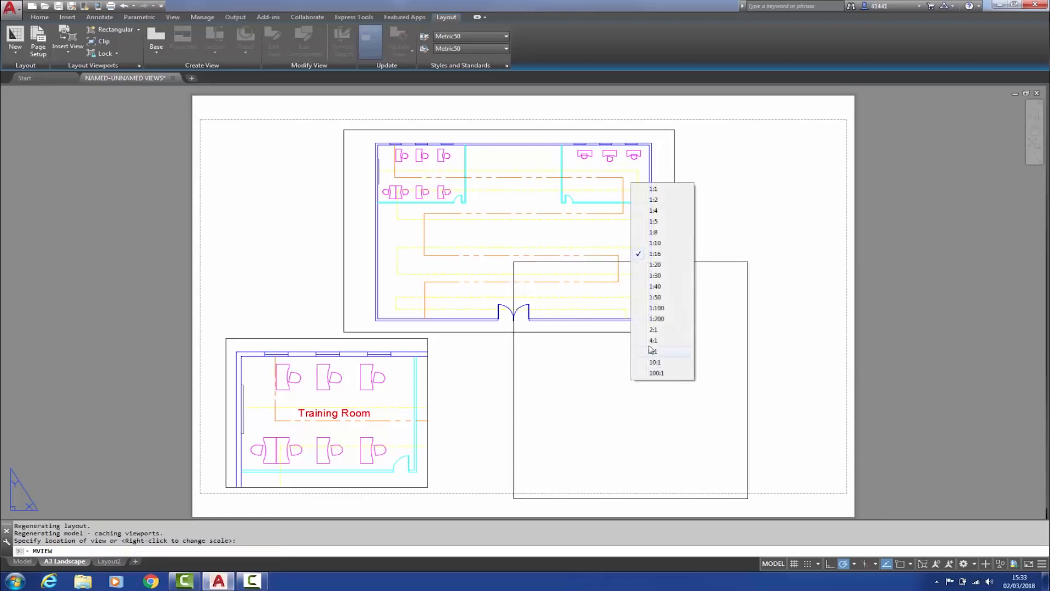
{"action": "left_click", "coordinate": [654, 298]}
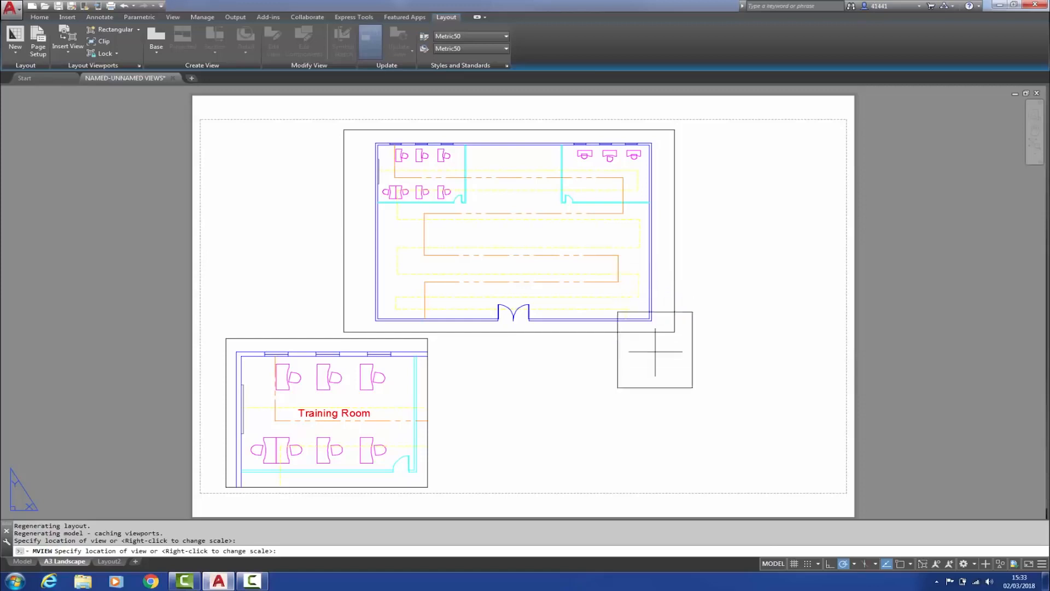
{"action": "left_click", "coordinate": [637, 409]}
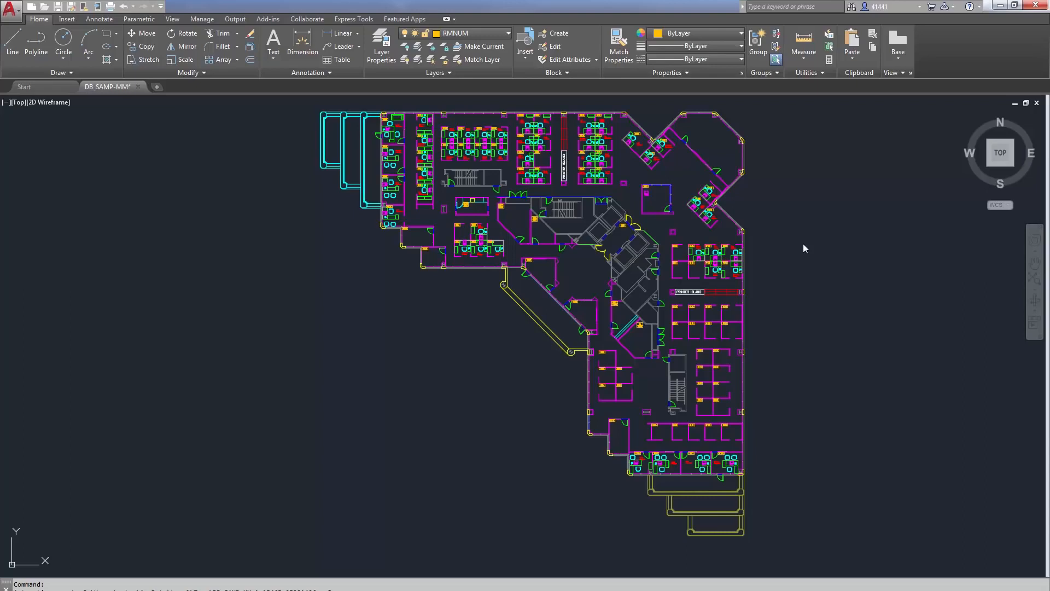
Publish the current view only as a new shared view named DB_SAMP-MM and start its background processing
{"action": "left_click", "coordinate": [256, 327]}
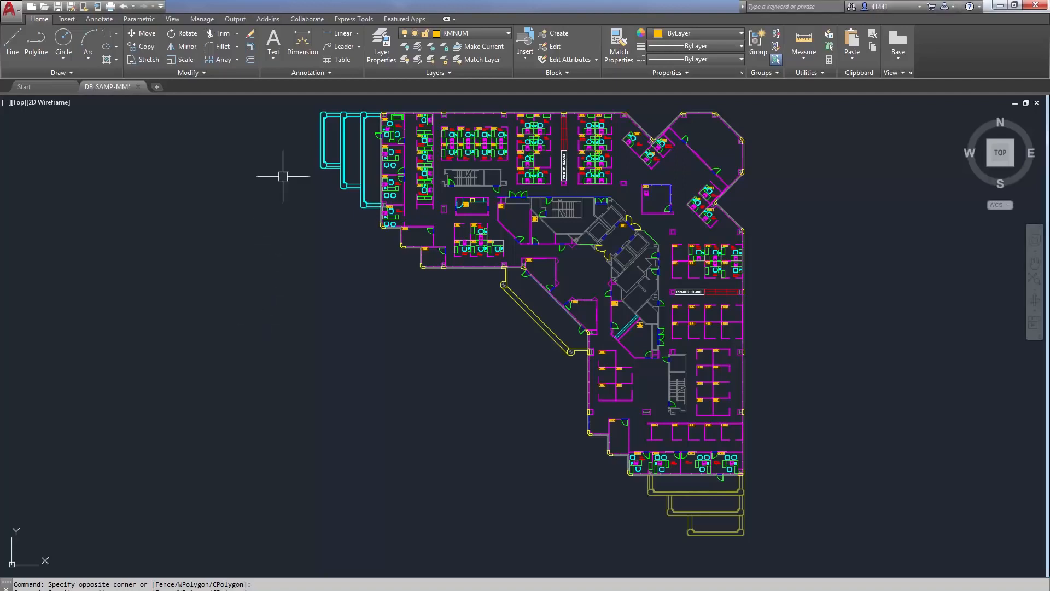
{"action": "left_click", "coordinate": [305, 20]}
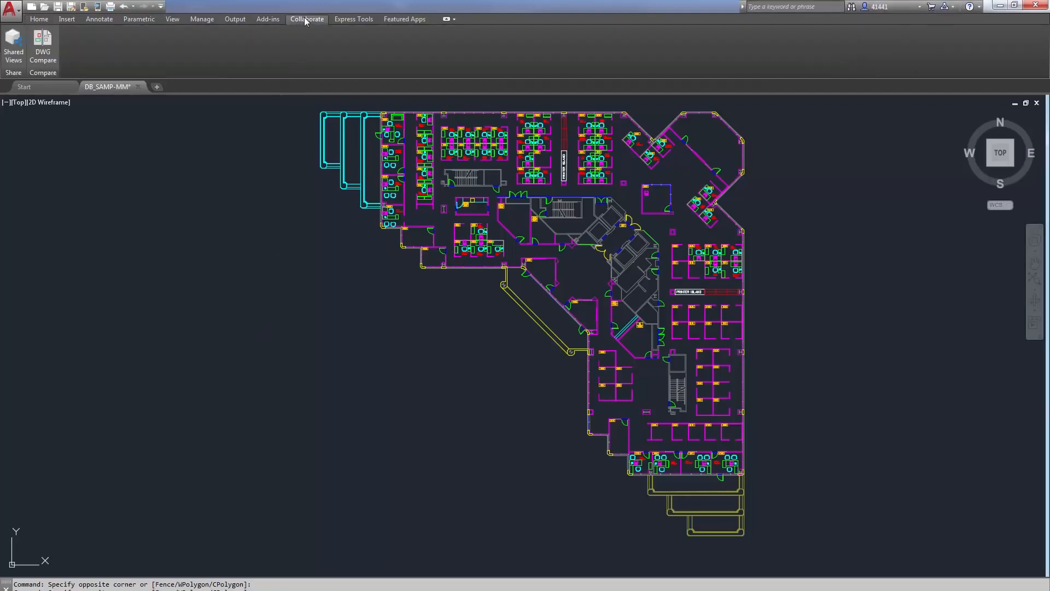
{"action": "left_click", "coordinate": [15, 59]}
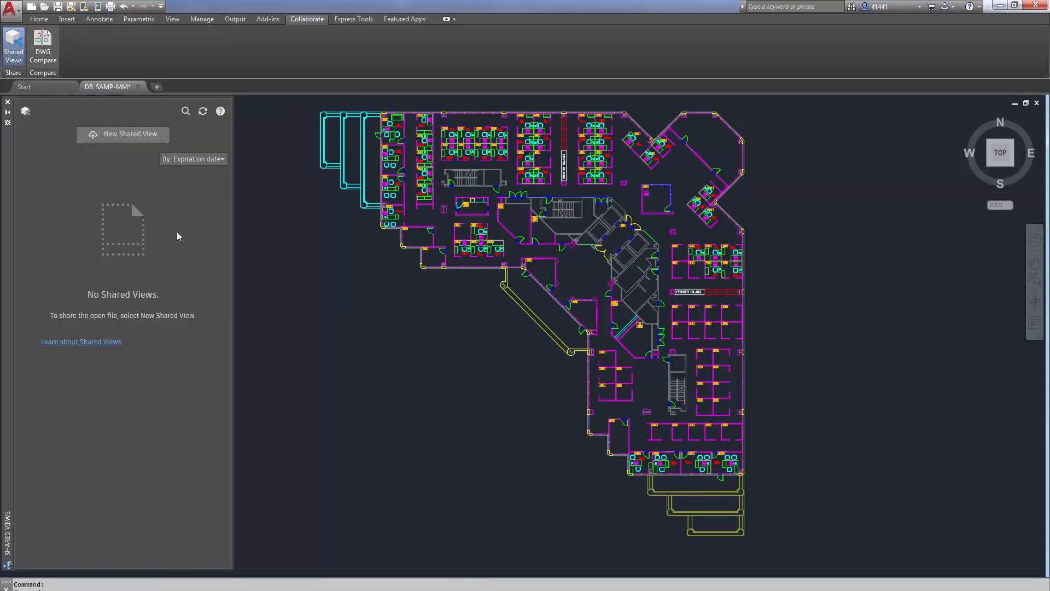
{"action": "left_click", "coordinate": [126, 136]}
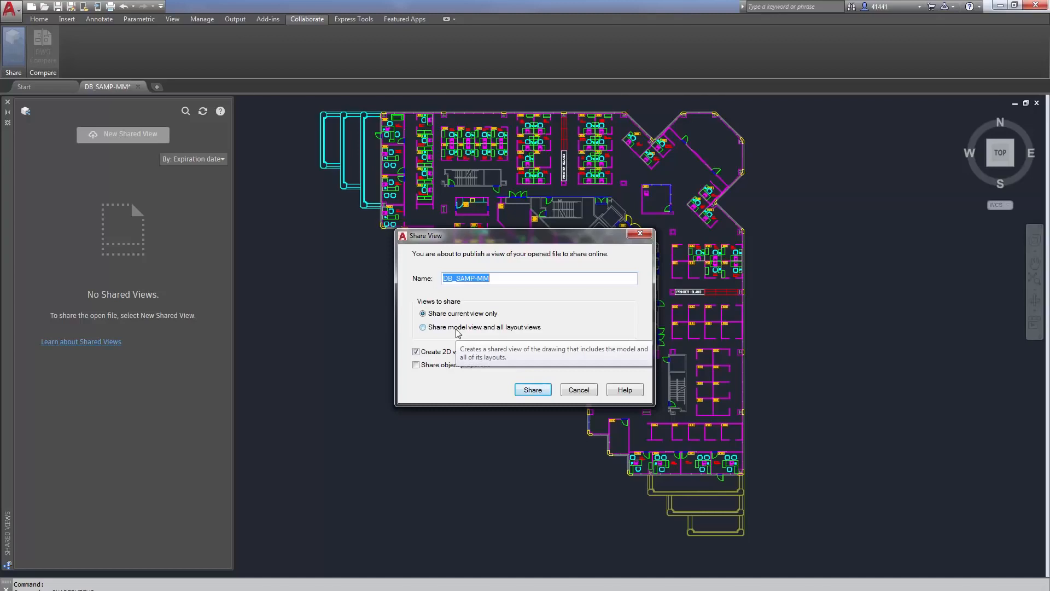
{"action": "left_click", "coordinate": [527, 390]}
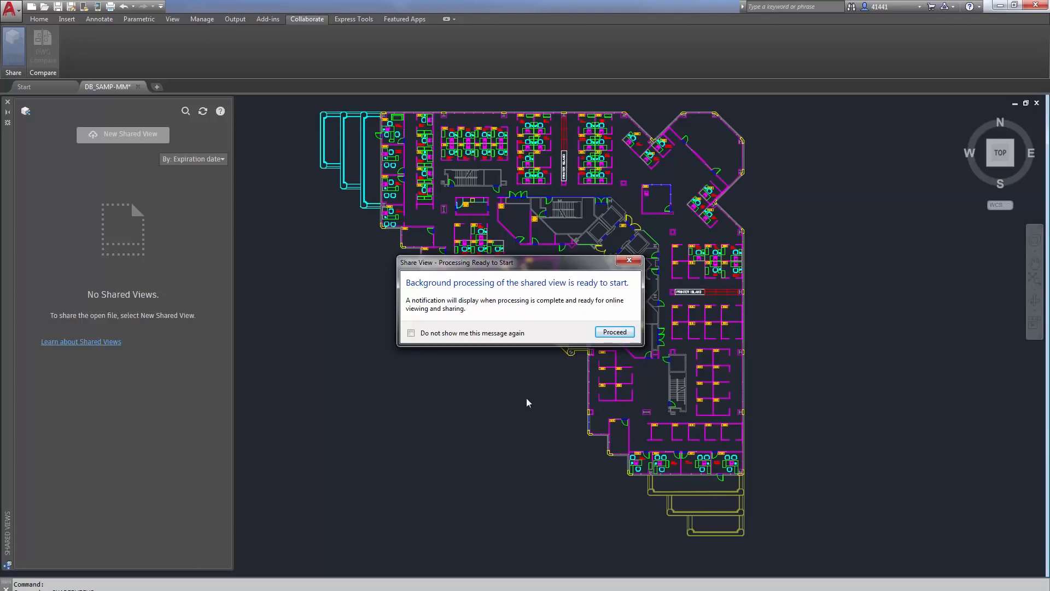
{"action": "left_click", "coordinate": [611, 333]}
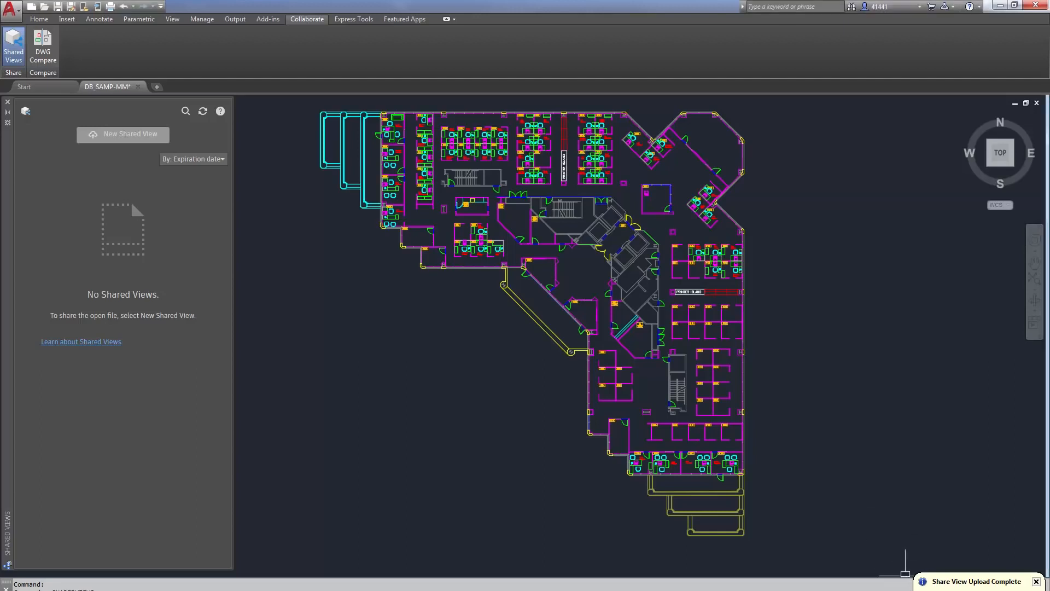
Refresh the list of shared views and copy the link of the DB_SAMP-MM shared view
{"action": "left_click", "coordinate": [941, 580]}
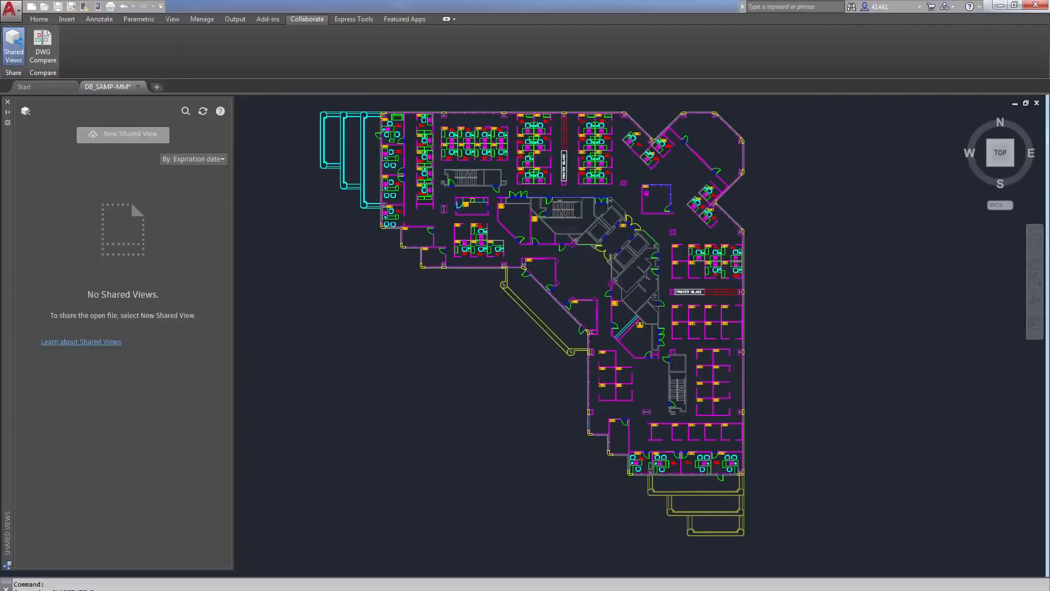
{"action": "key", "text": "alt+Tab"}
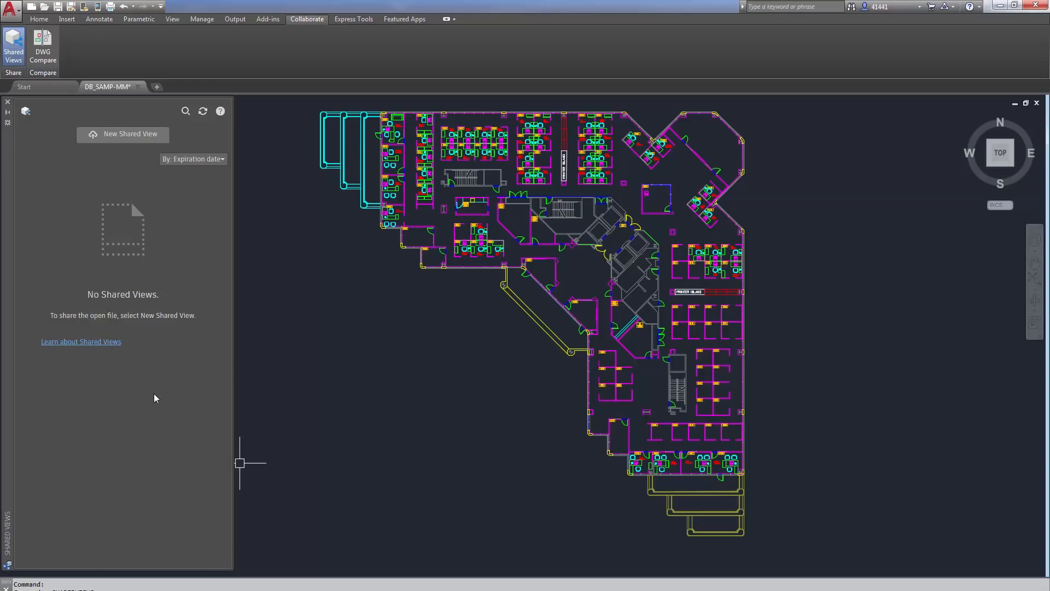
{"action": "left_click", "coordinate": [203, 112]}
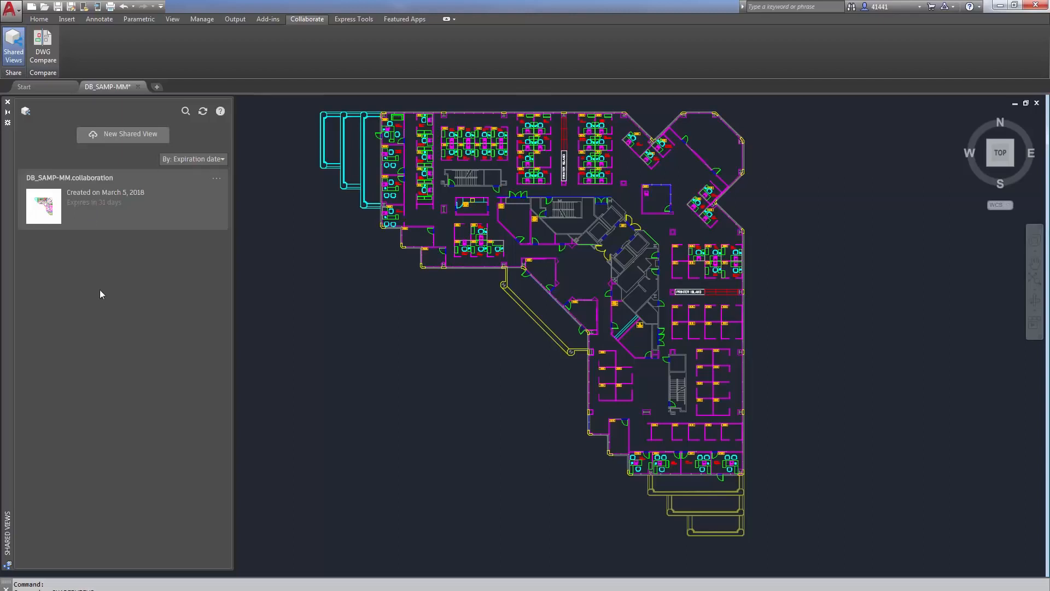
{"action": "left_click", "coordinate": [217, 182]}
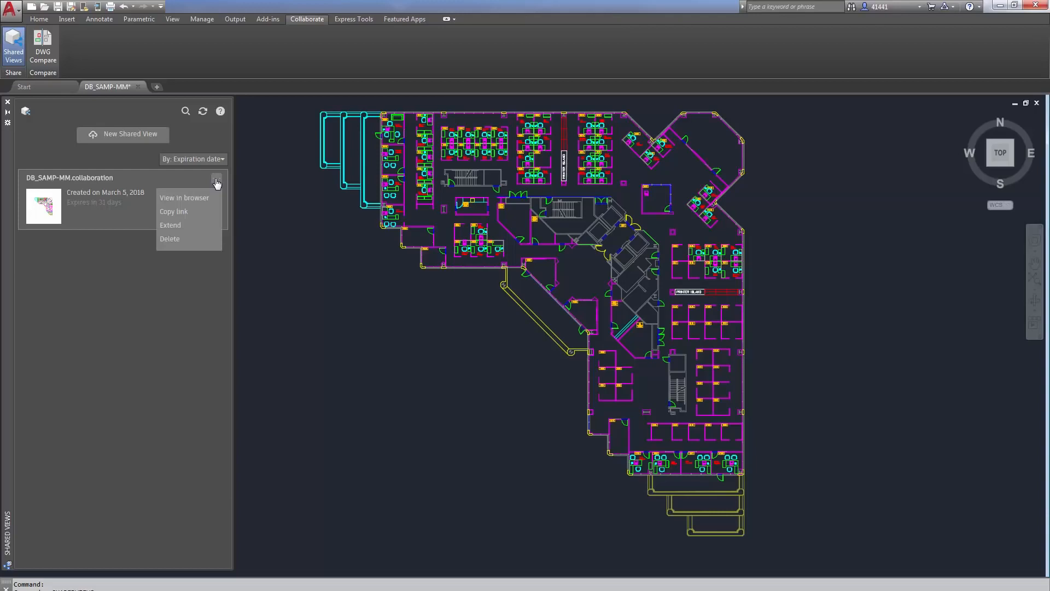
{"action": "left_click", "coordinate": [182, 217]}
{"action": "left_click", "coordinate": [169, 271]}
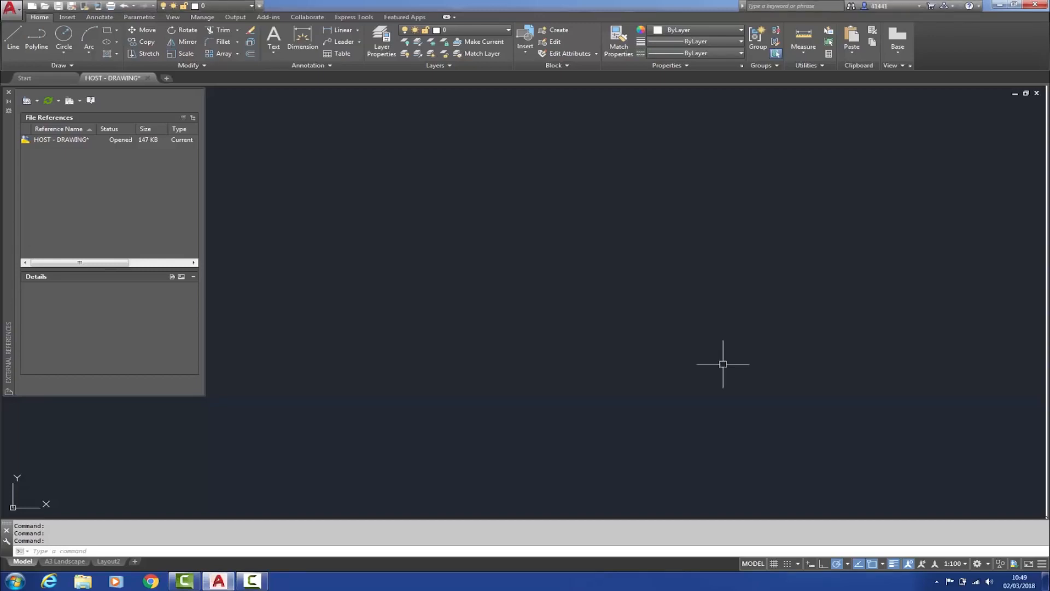
Set the XREFLAYER system variable to XREF and check which layers the host drawing contains
{"action": "type", "text": "XREFLAYER"}
{"action": "key", "text": "Return"}
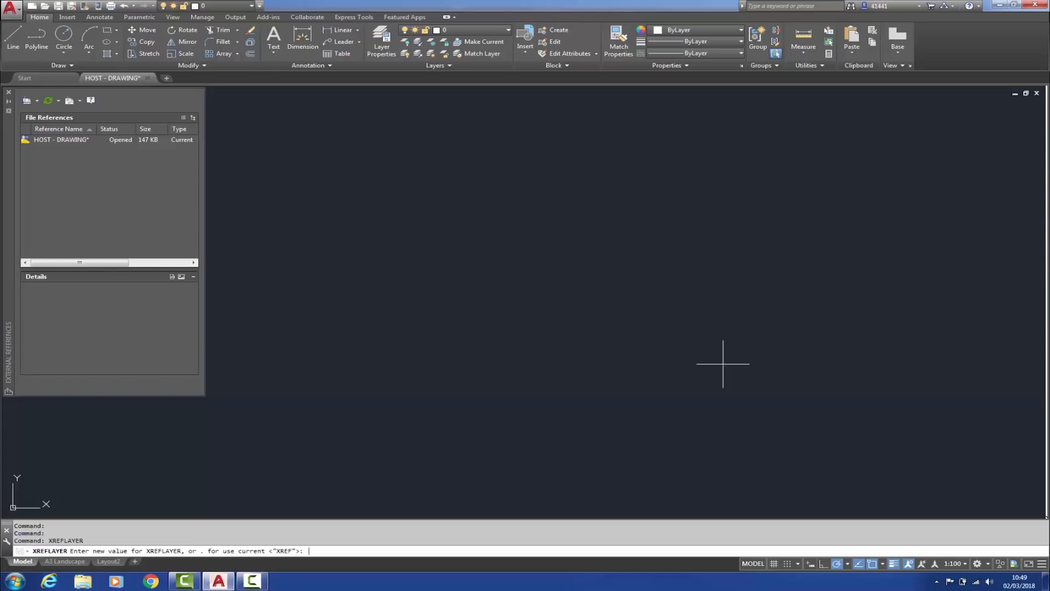
{"action": "type", "text": "XREF"}
{"action": "key", "text": "Return"}
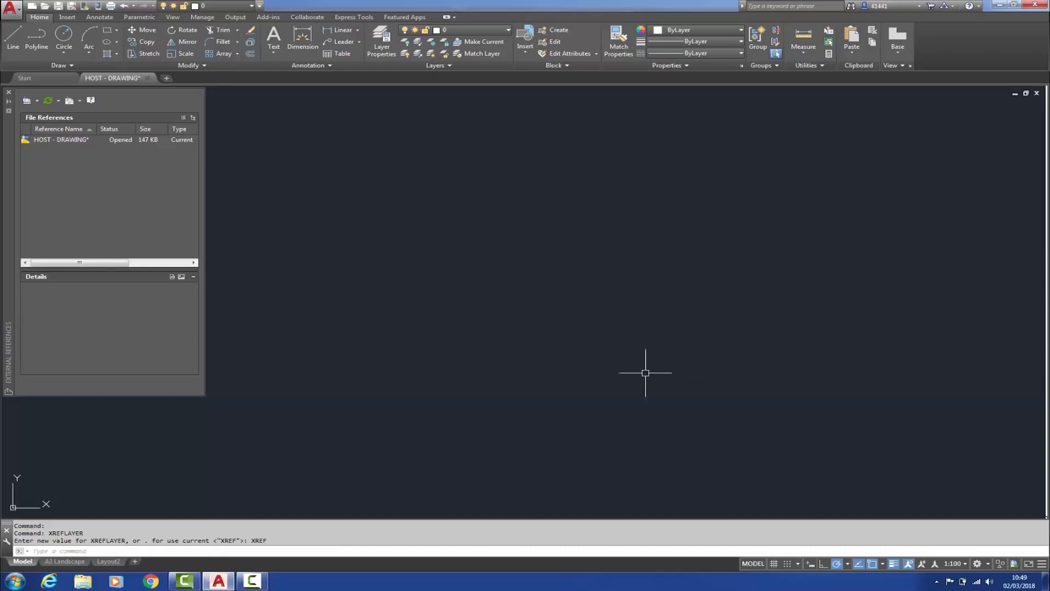
{"action": "left_click", "coordinate": [502, 32]}
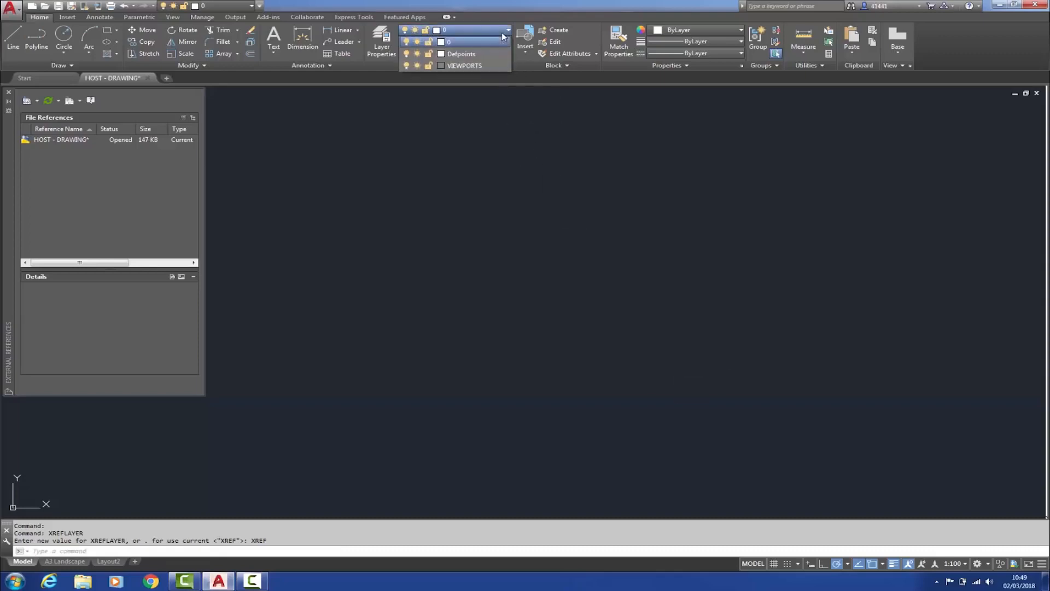
{"action": "left_click", "coordinate": [501, 32]}
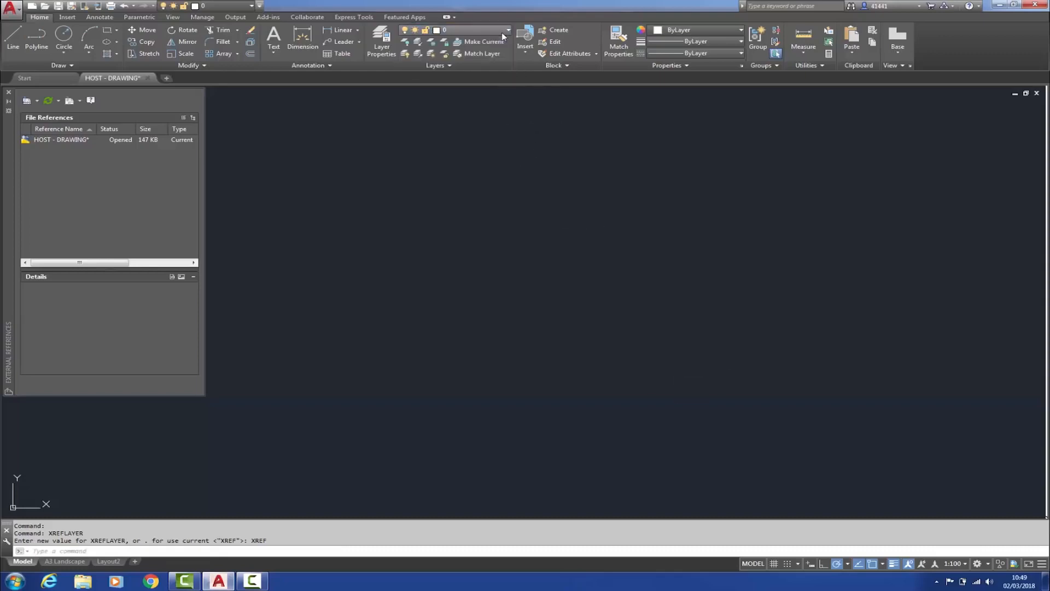
Attach the drawing file XREF - DRAWING to the host drawing as an external reference
{"action": "right_click", "coordinate": [119, 198]}
{"action": "left_click", "coordinate": [143, 228]}
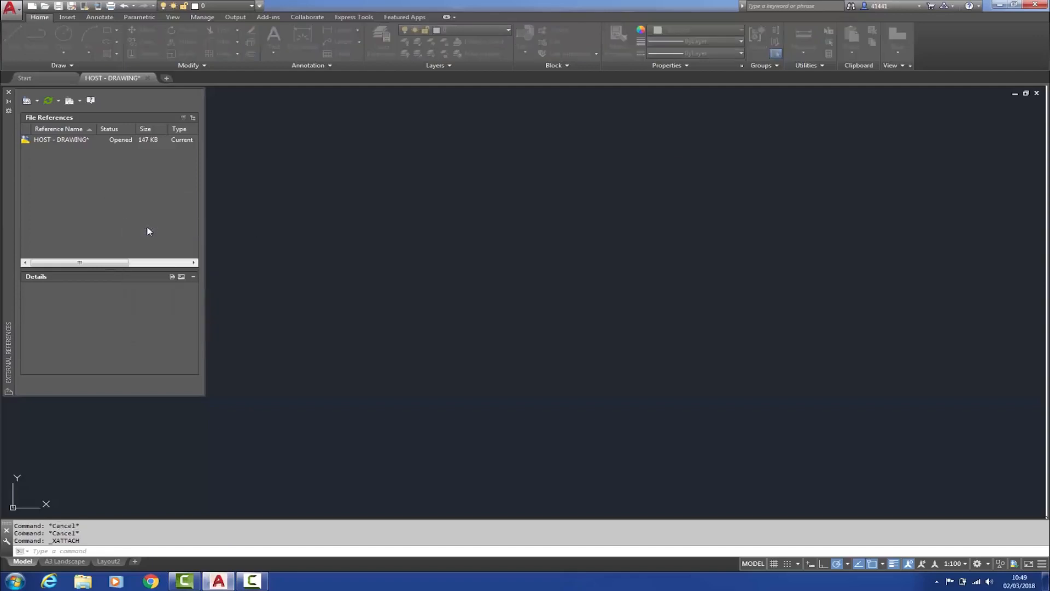
{"action": "left_click", "coordinate": [449, 265]}
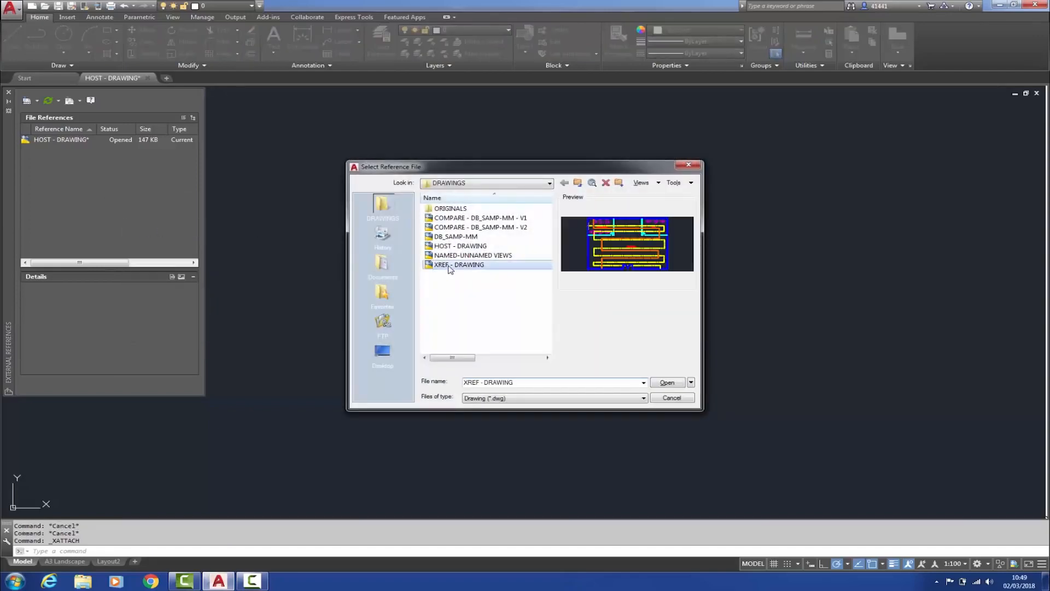
{"action": "left_click", "coordinate": [669, 382]}
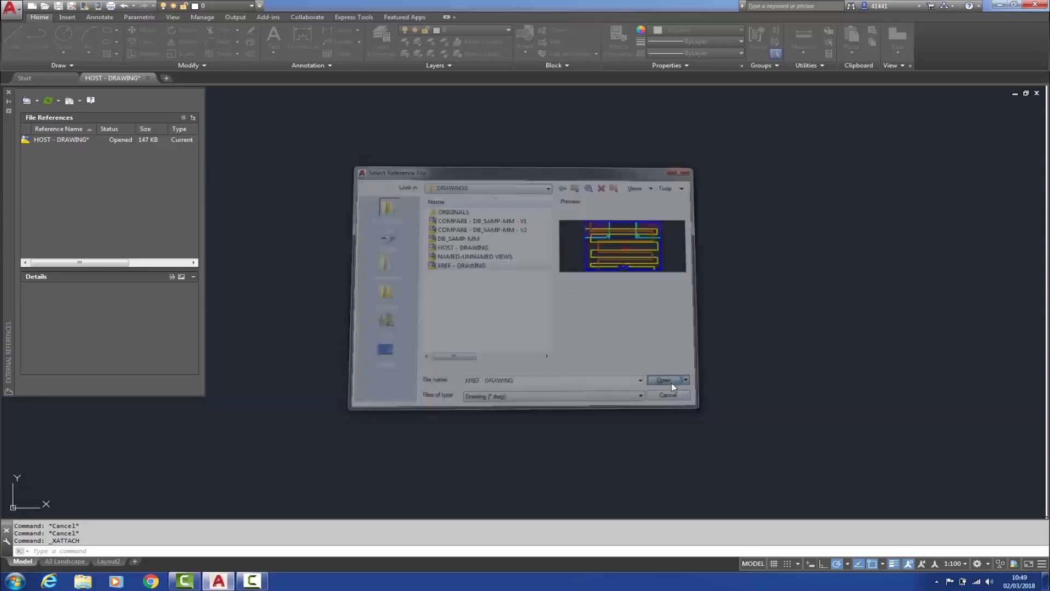
{"action": "left_click", "coordinate": [560, 378]}
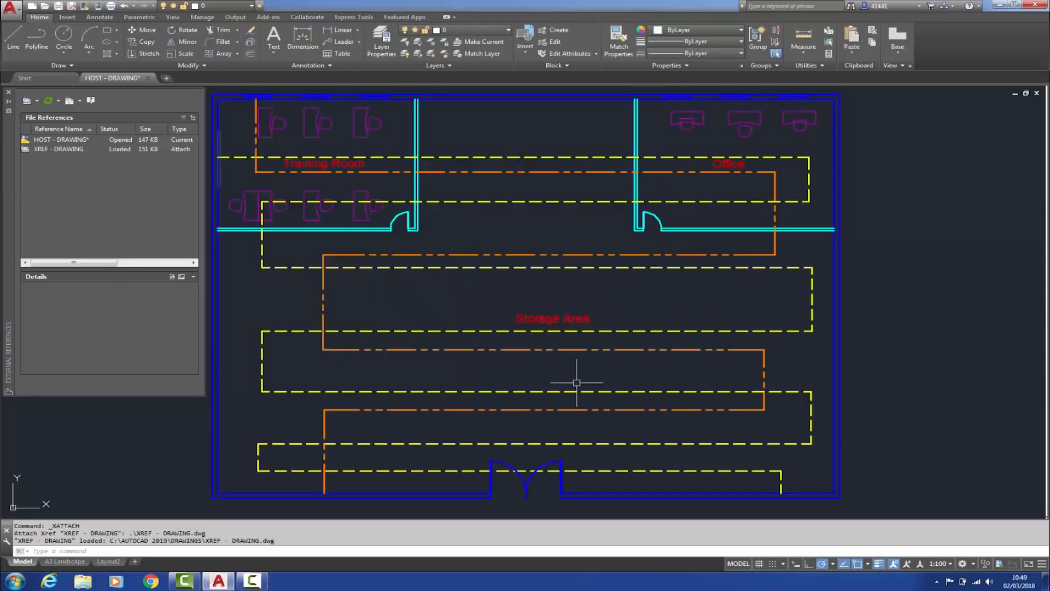
Check the host drawing's layer list and select the attached reference to see which layer it is on
{"action": "left_click", "coordinate": [491, 31]}
{"action": "left_click", "coordinate": [476, 96]}
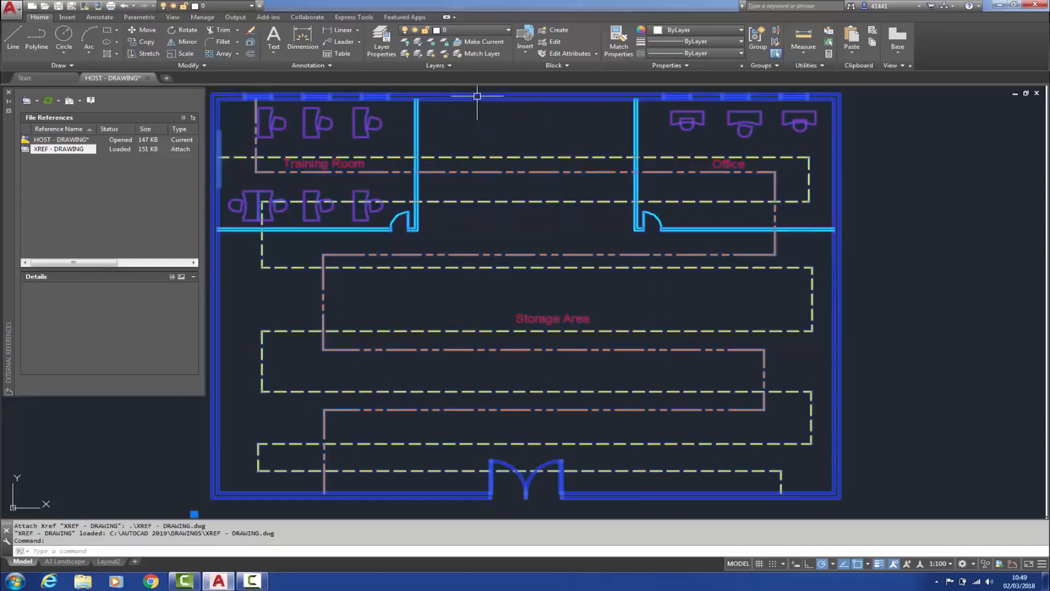
{"action": "left_click", "coordinate": [237, 9]}
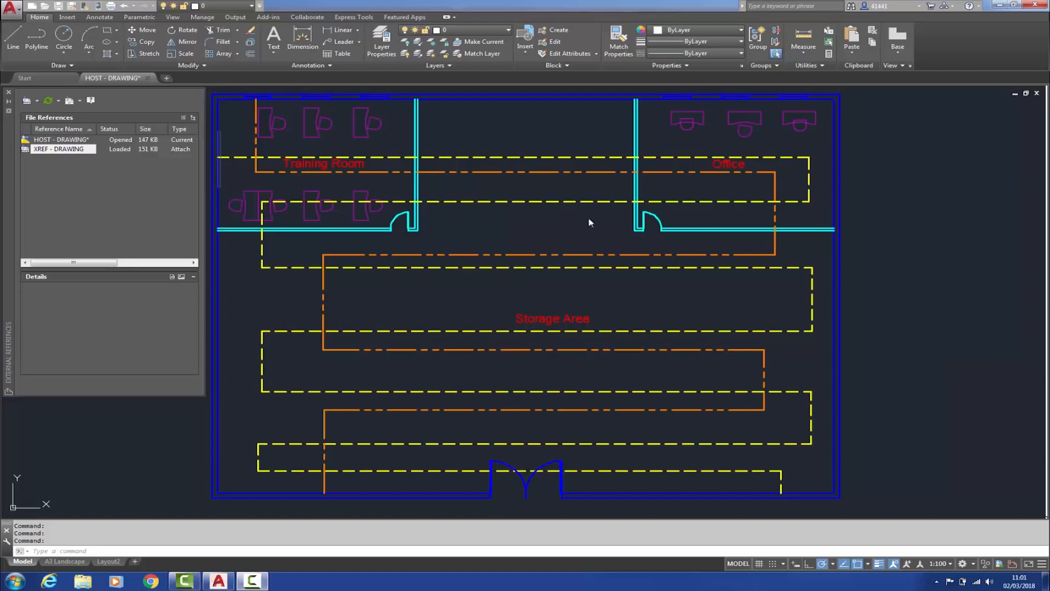
Review the Xref Layer Settings and Override Display Settings for the drawing's layers and accept them
{"action": "left_click", "coordinate": [382, 49]}
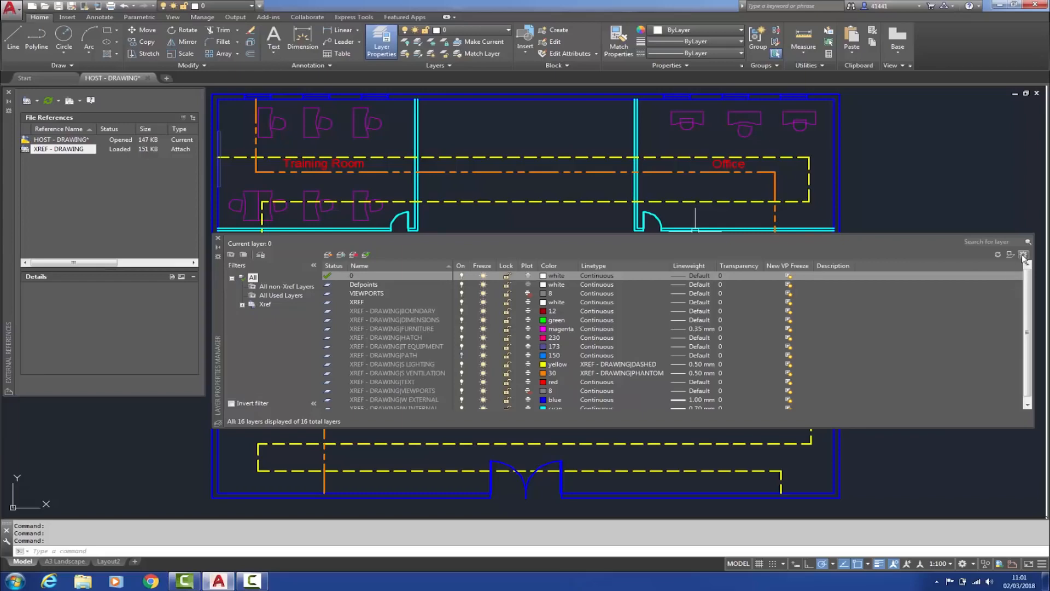
{"action": "left_click", "coordinate": [1024, 256]}
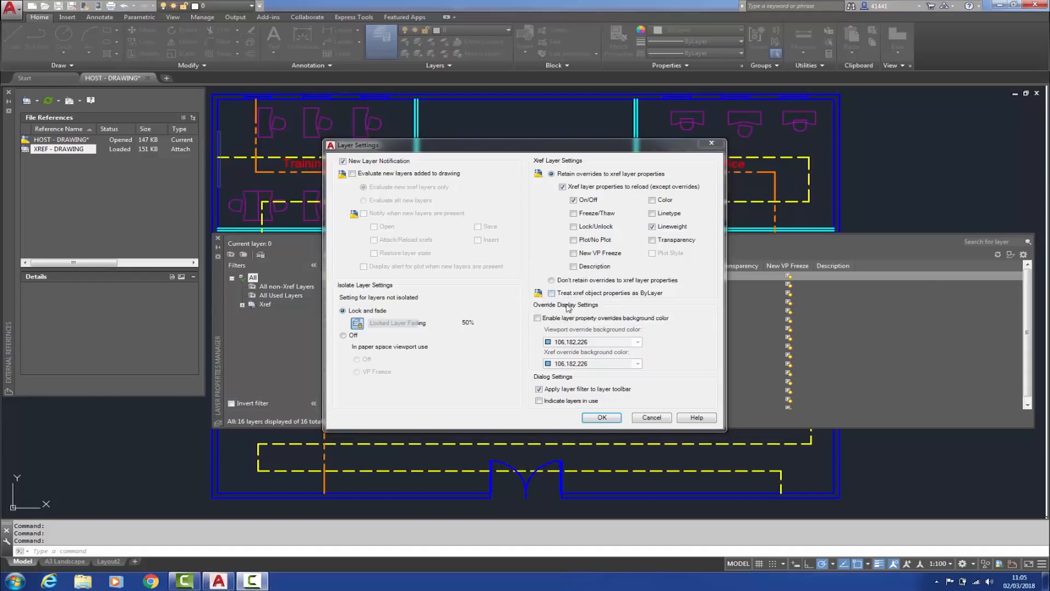
{"action": "left_click", "coordinate": [598, 418]}
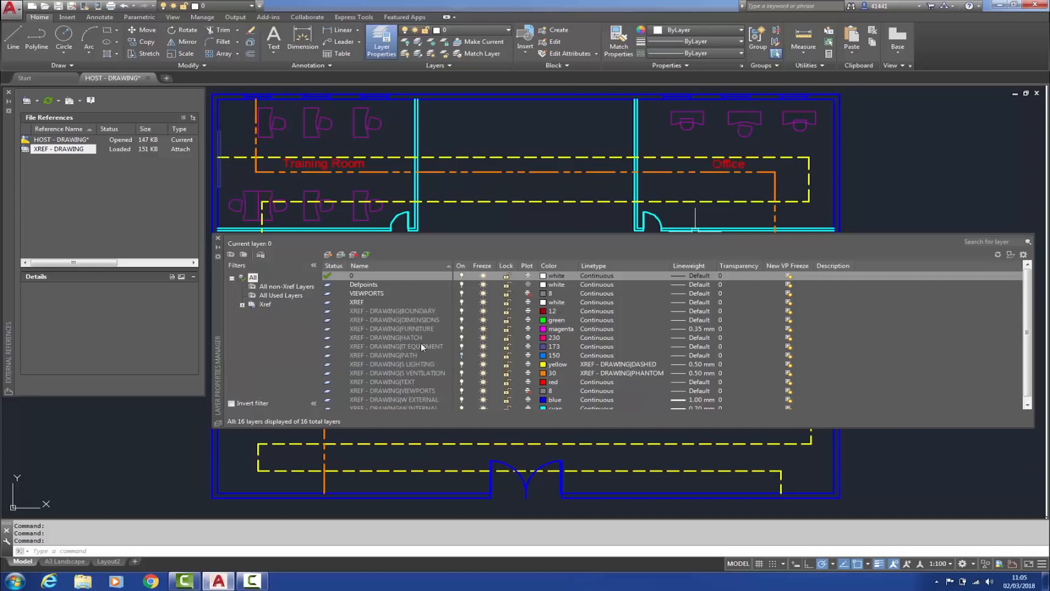
Change the color of the layer XREF - DRAWING|FURNITURE to blue
{"action": "left_click", "coordinate": [414, 330]}
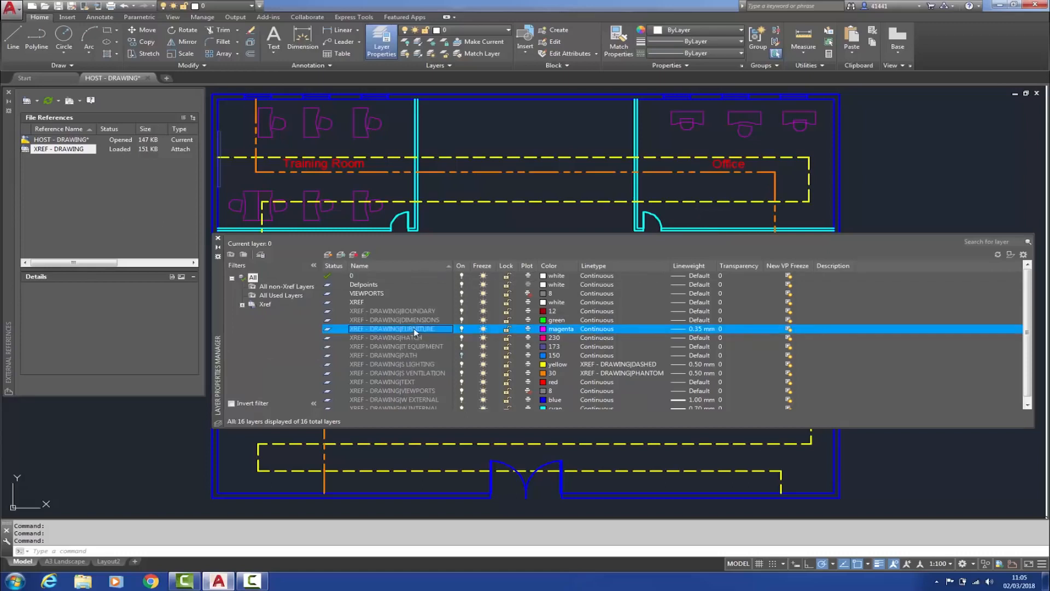
{"action": "left_click", "coordinate": [557, 330]}
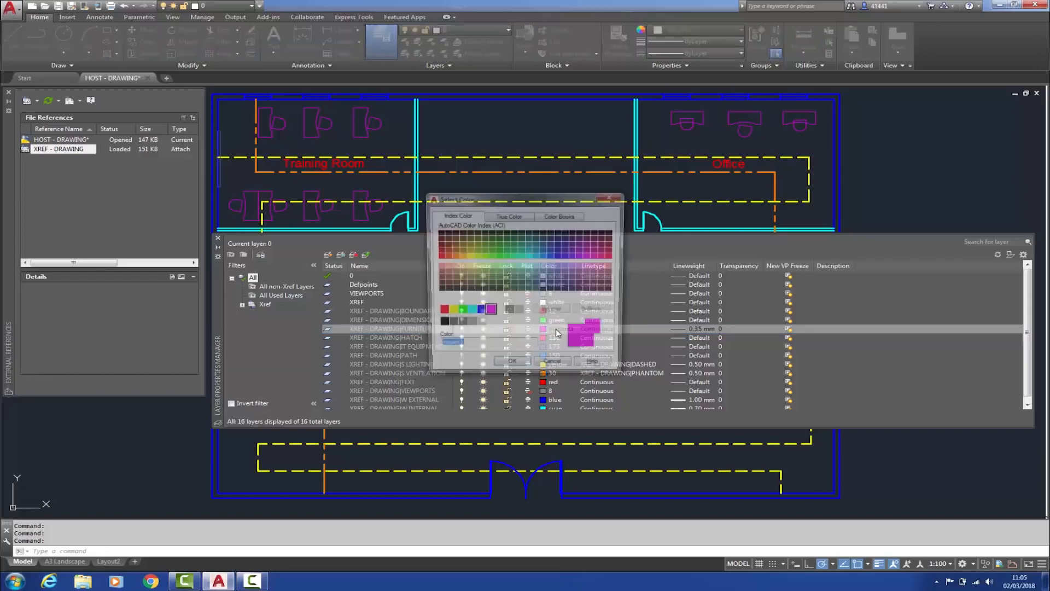
{"action": "left_click", "coordinate": [478, 312]}
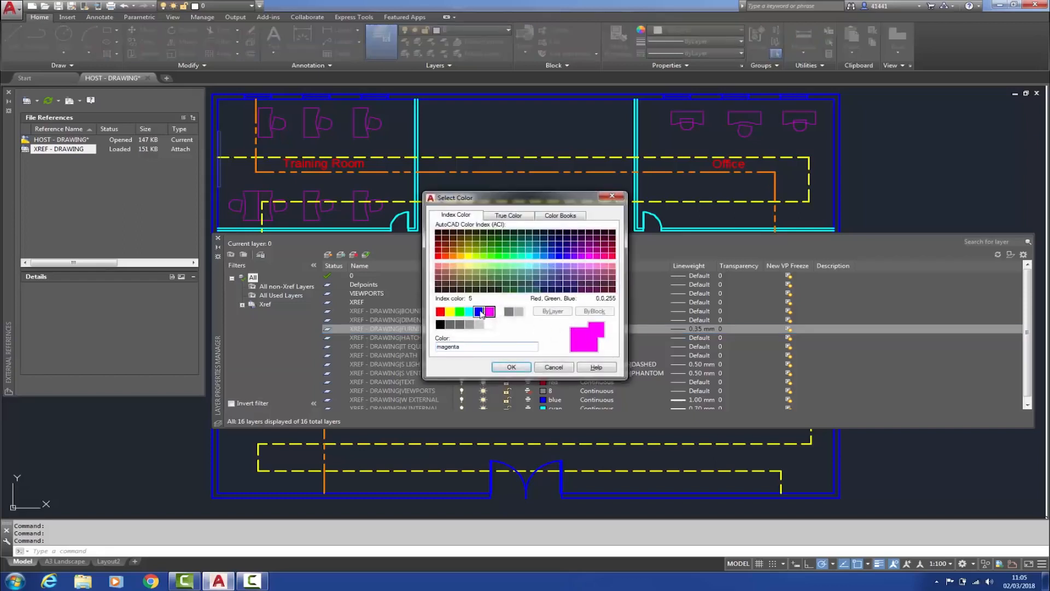
{"action": "left_click", "coordinate": [511, 367]}
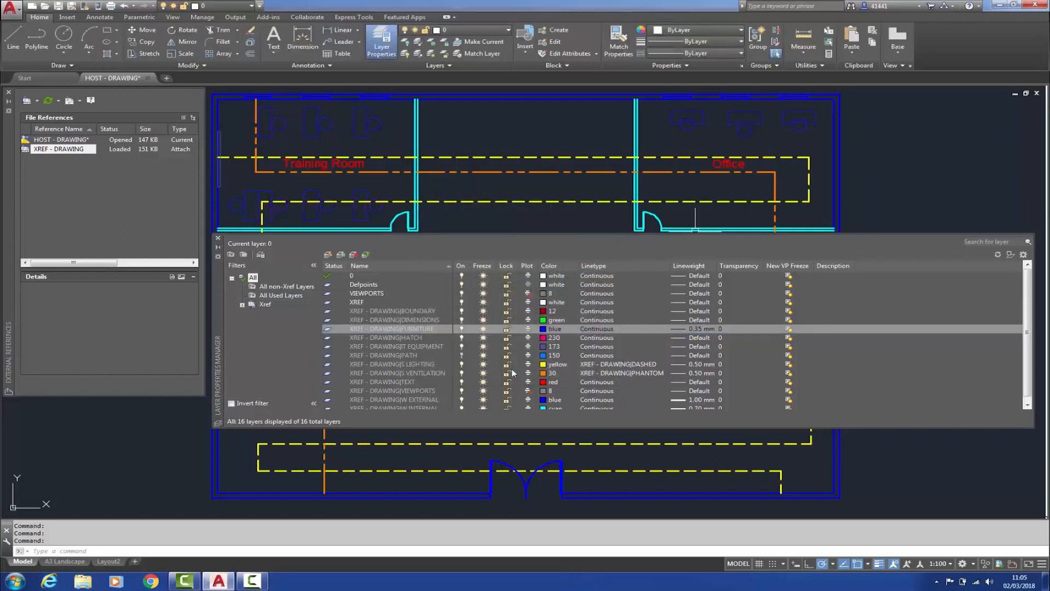
Set the color of both the S LIGHTING and S VENTILATION layers of XREF - DRAWING to index color 8
{"action": "left_click", "coordinate": [399, 365]}
{"action": "left_click", "coordinate": [401, 372], "text": "shift"}
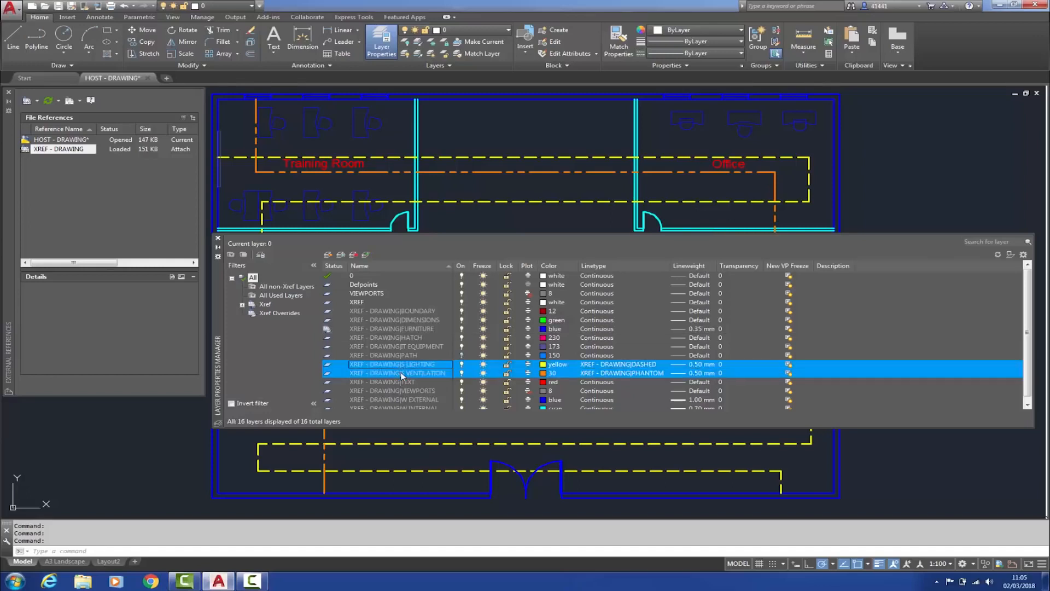
{"action": "left_click", "coordinate": [555, 365]}
{"action": "left_click", "coordinate": [508, 311]}
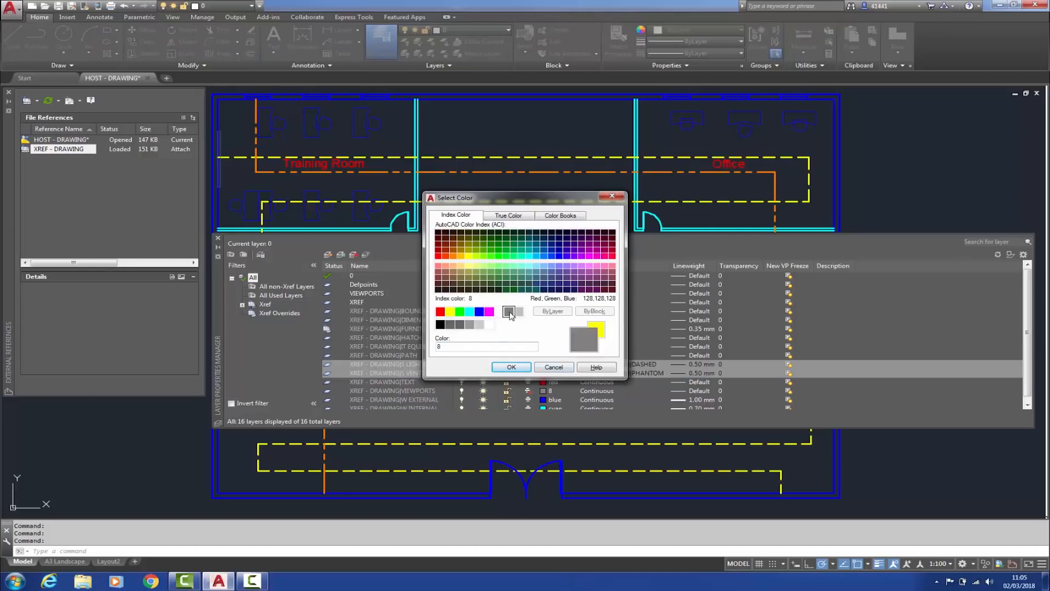
{"action": "left_click", "coordinate": [518, 367]}
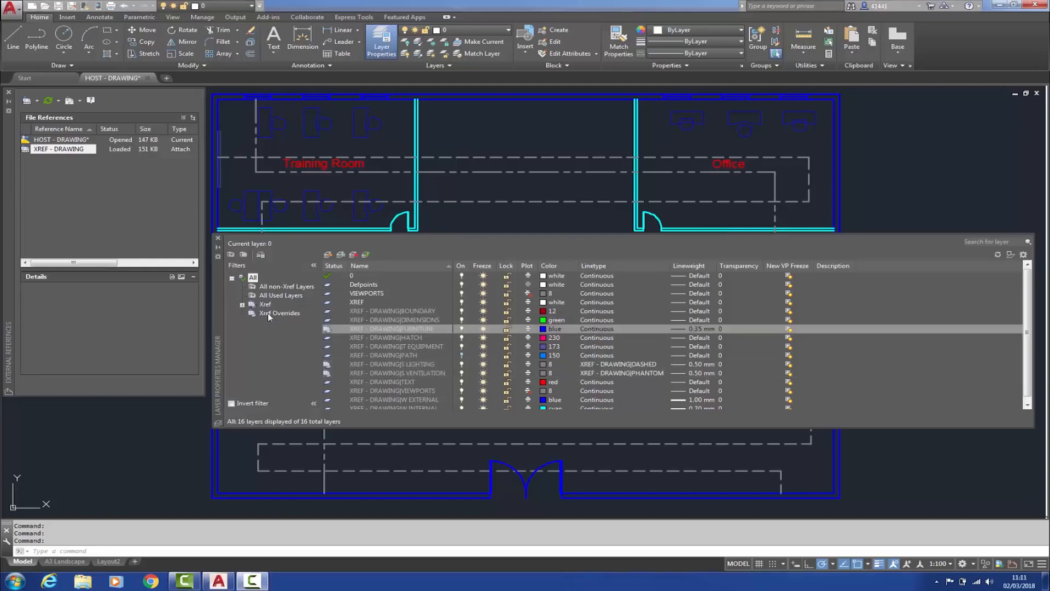
Filter the layers to Xref Overrides and toggle the override highlight, leaving it on for the full layer list
{"action": "left_click", "coordinate": [268, 315]}
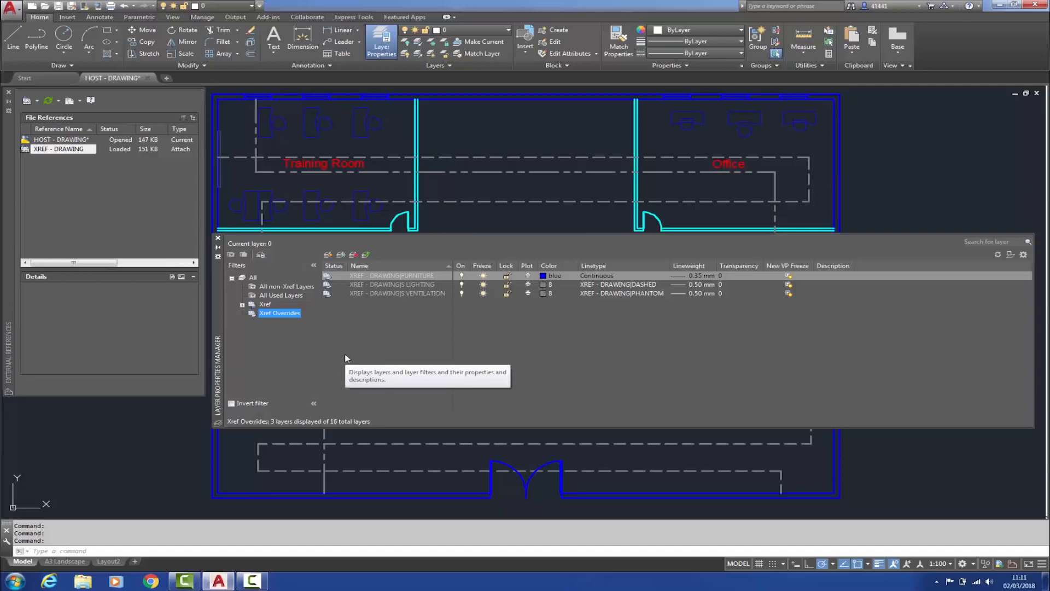
{"action": "left_click", "coordinate": [1010, 254]}
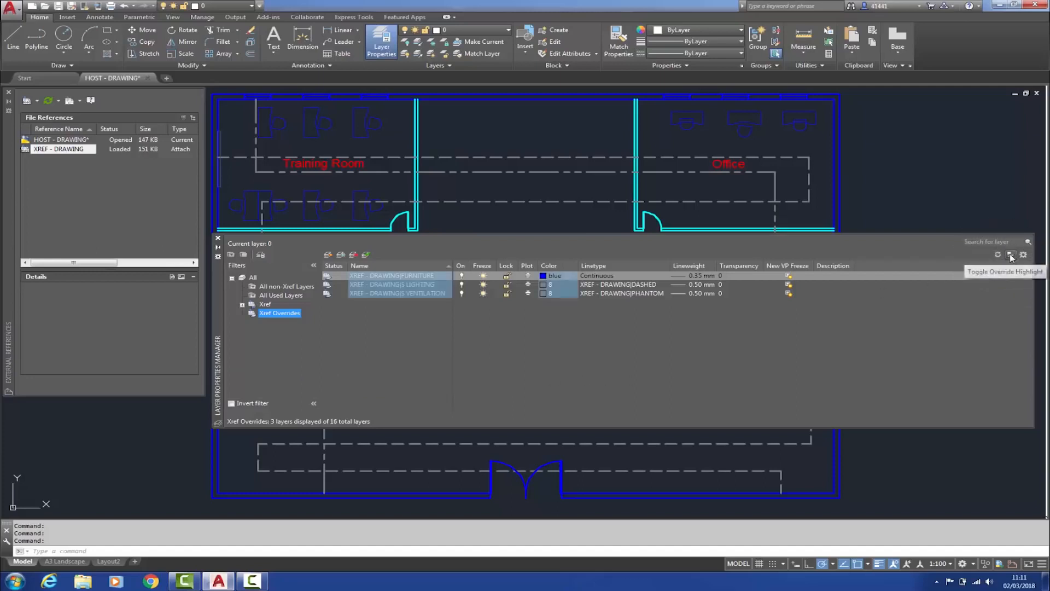
{"action": "left_click", "coordinate": [1010, 255]}
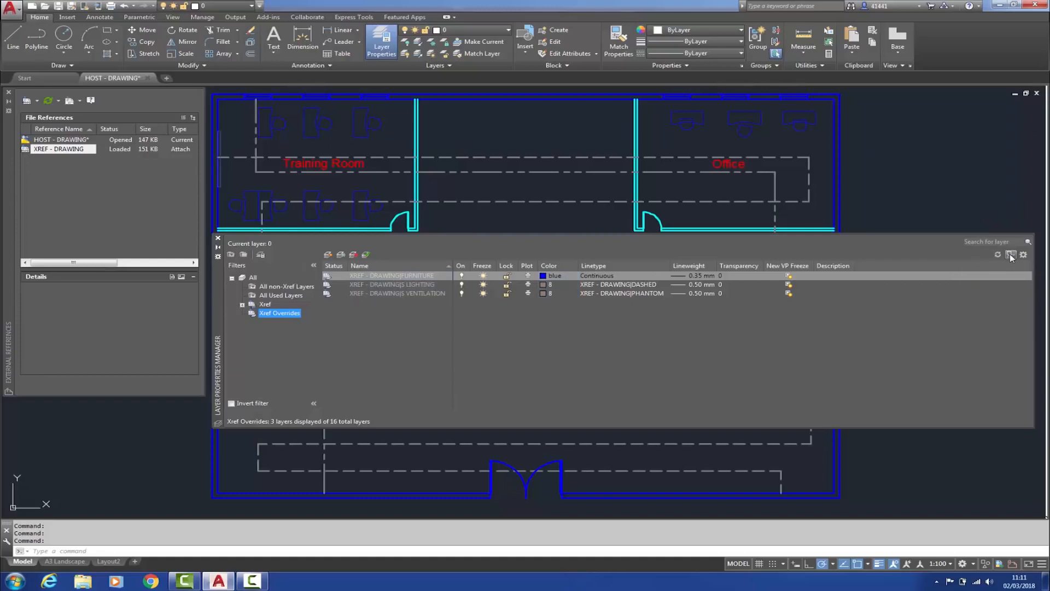
{"action": "left_click", "coordinate": [1010, 255]}
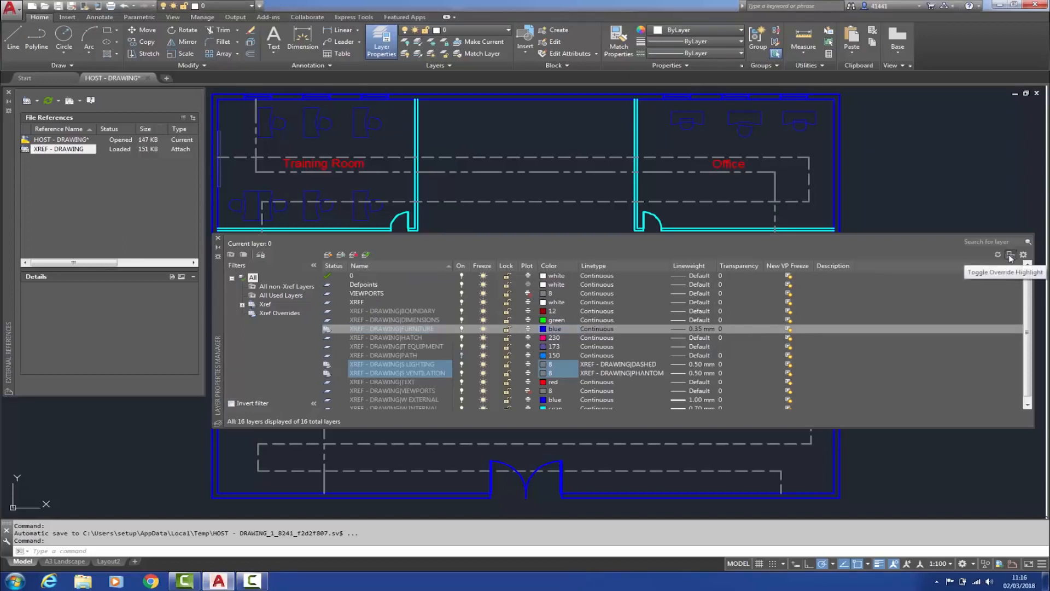
Turn off the override highlight and reset the xref layer properties of the layers in the Xref Overrides filter
{"action": "left_click", "coordinate": [1010, 255]}
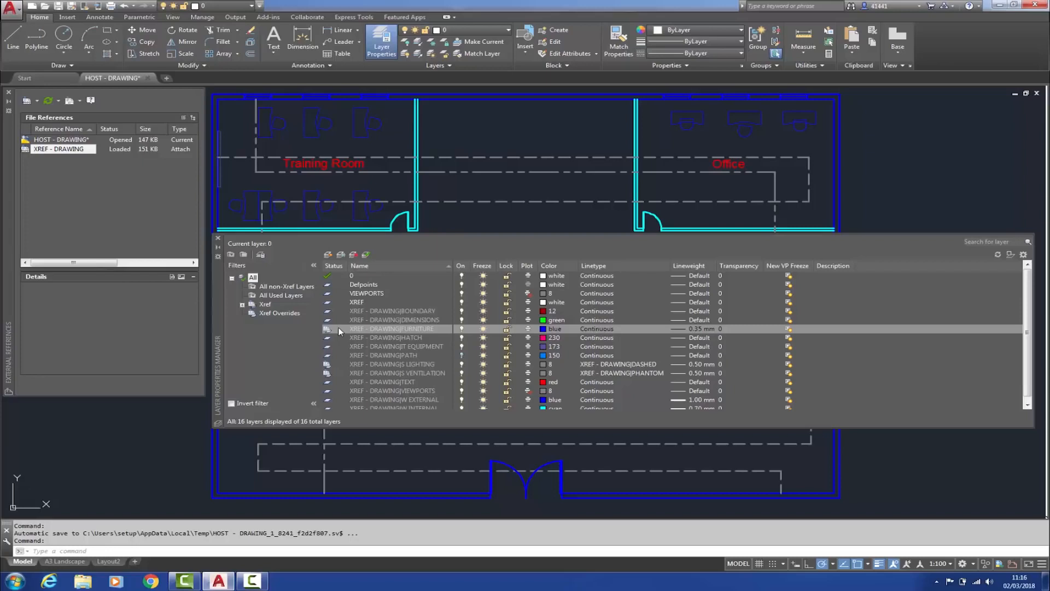
{"action": "left_click", "coordinate": [266, 316]}
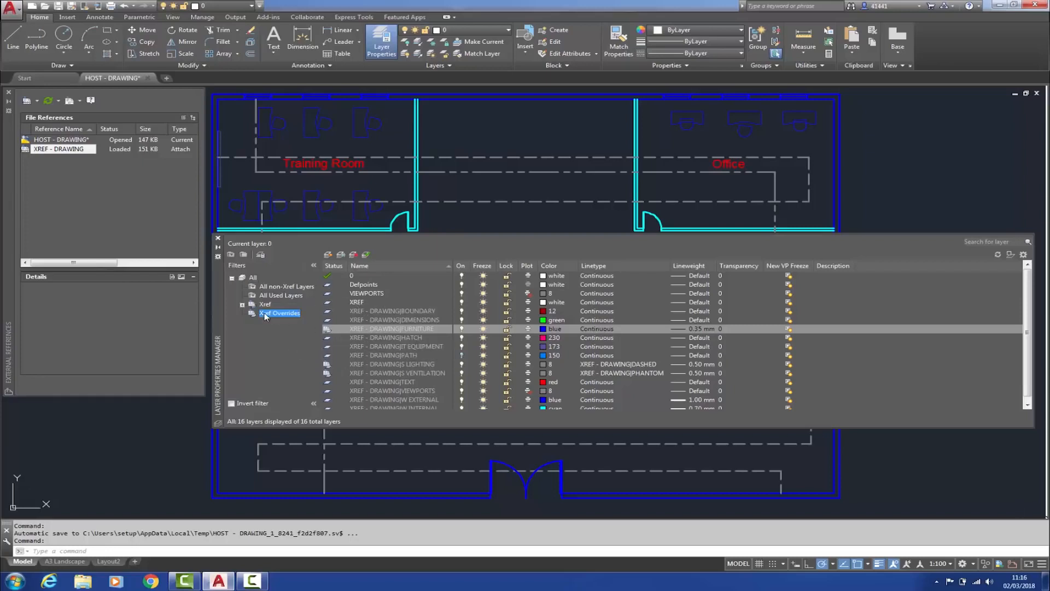
{"action": "right_click", "coordinate": [267, 316]}
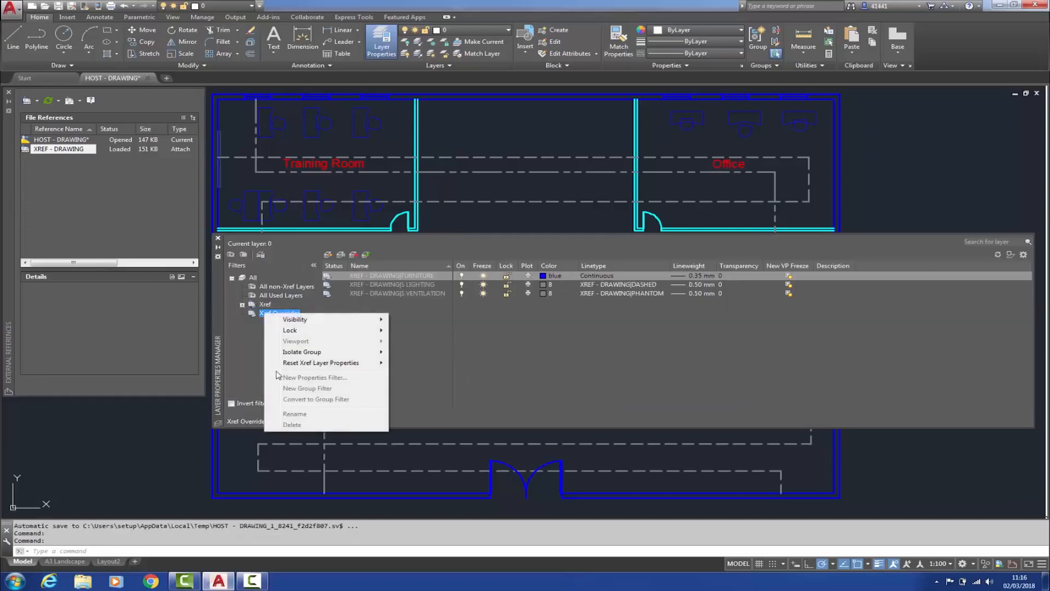
{"action": "mouse_move", "coordinate": [293, 368]}
{"action": "left_click", "coordinate": [409, 362]}
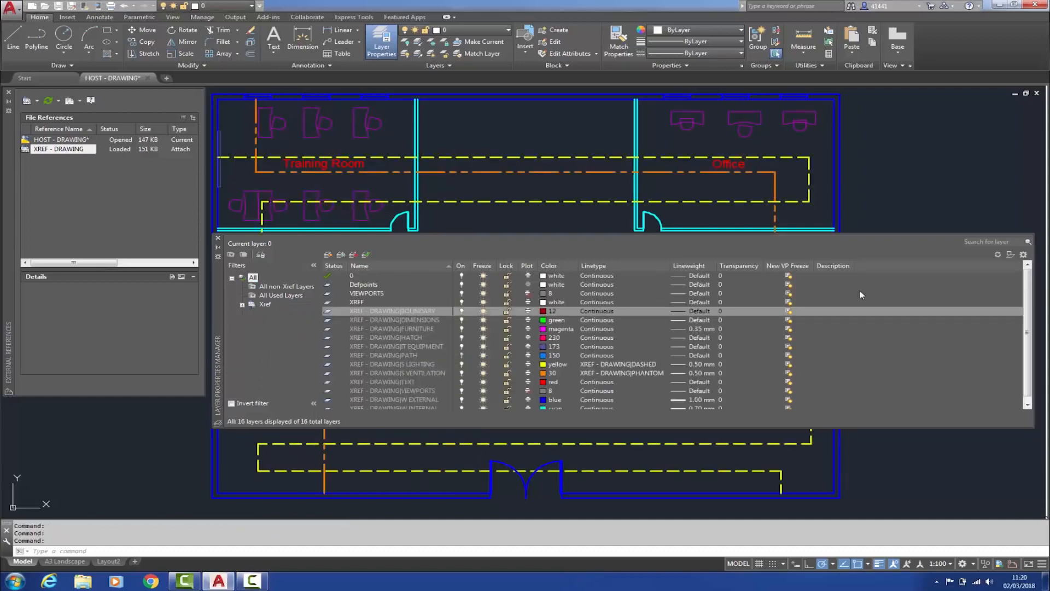
Retain overrides to xref layer properties with On/Off and Lineweight as the properties to reload, then accept the layer settings and close the layer manager
{"action": "left_click", "coordinate": [859, 293]}
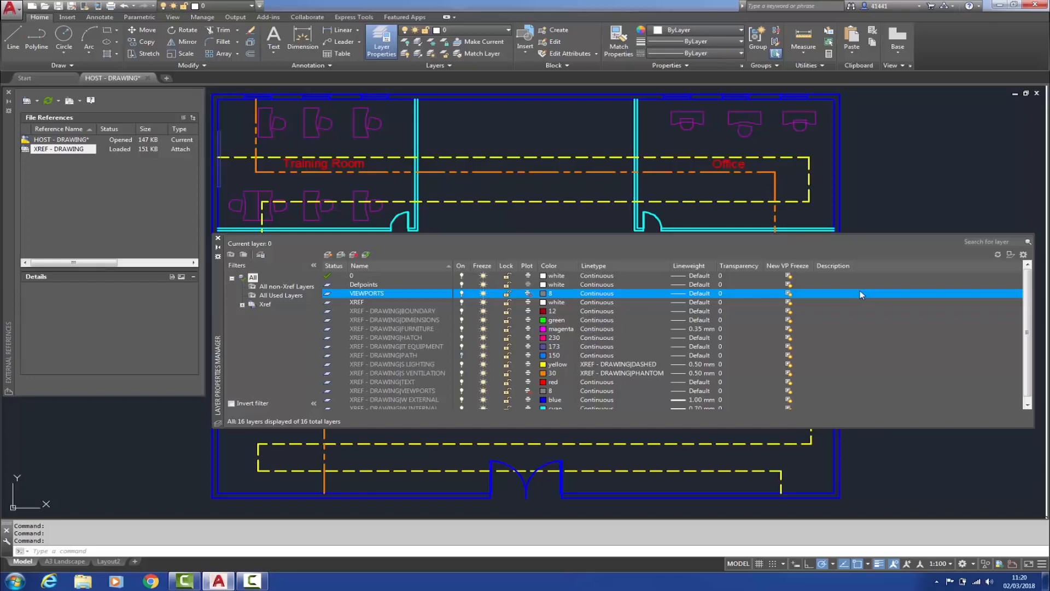
{"action": "left_click", "coordinate": [1023, 255]}
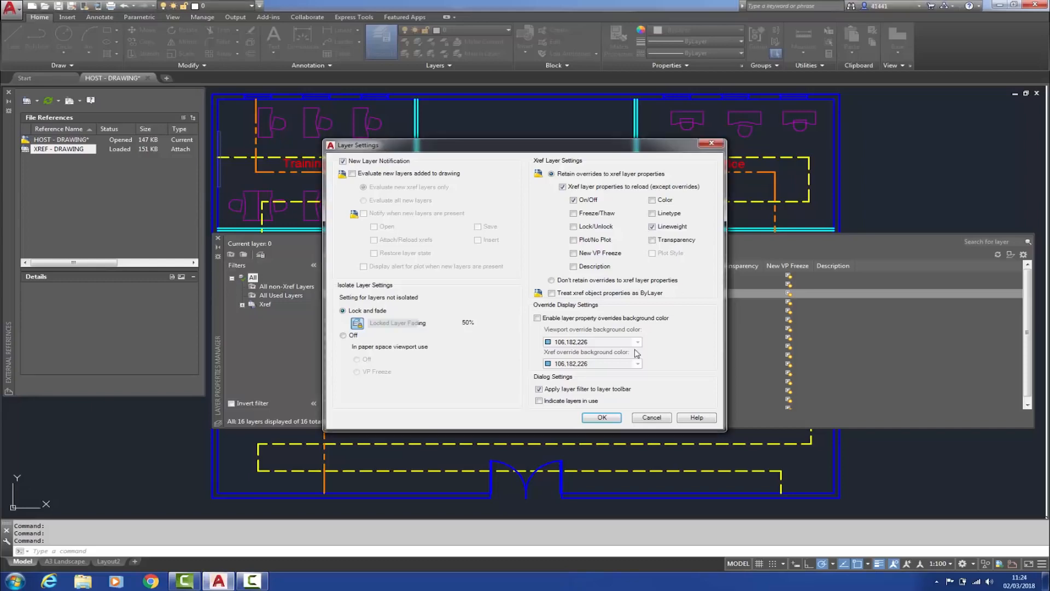
{"action": "left_click", "coordinate": [600, 417]}
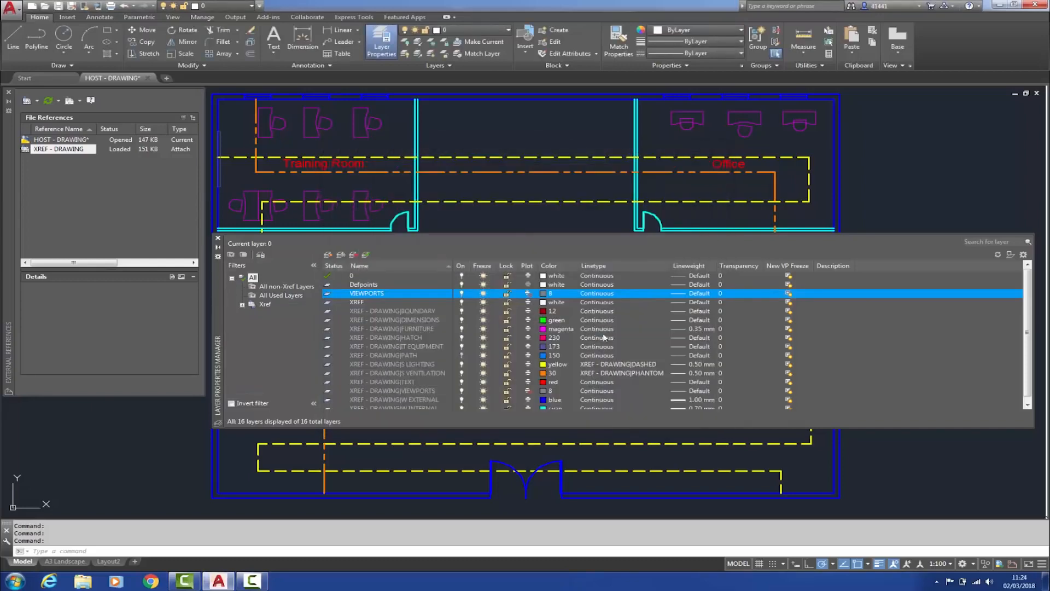
{"action": "left_click", "coordinate": [218, 238]}
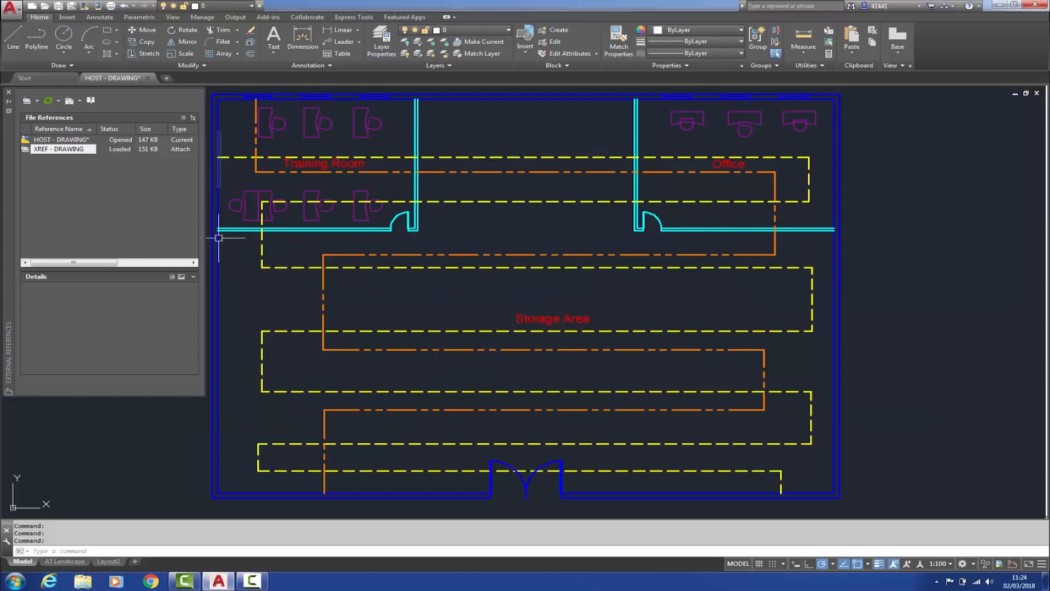
Open the XREF - DRAWING file from the DRAWINGS folder and turn off its FURNITURE layer
{"action": "left_click", "coordinate": [46, 10]}
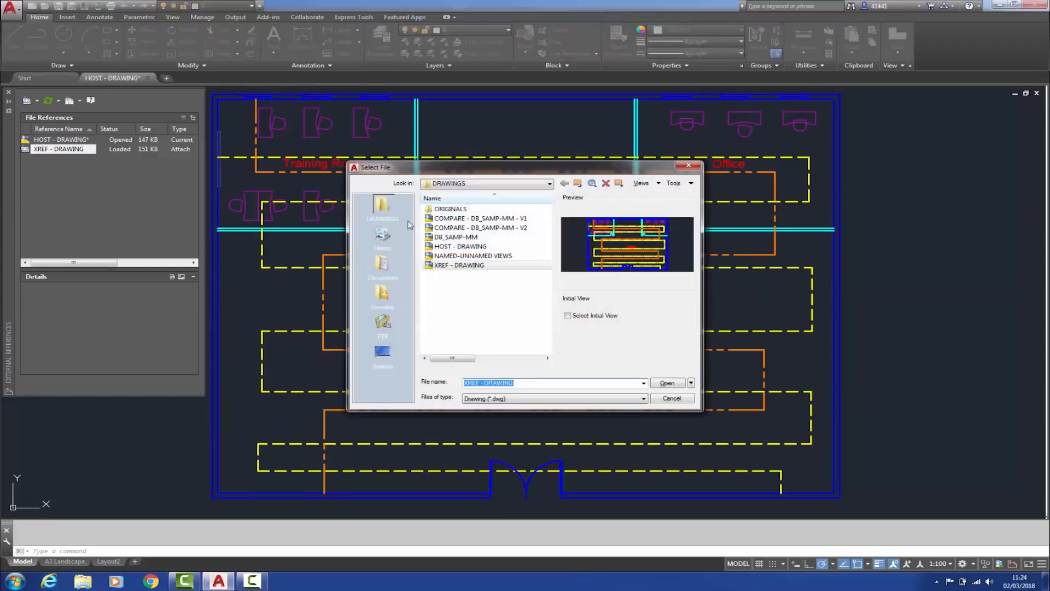
{"action": "left_click", "coordinate": [667, 383]}
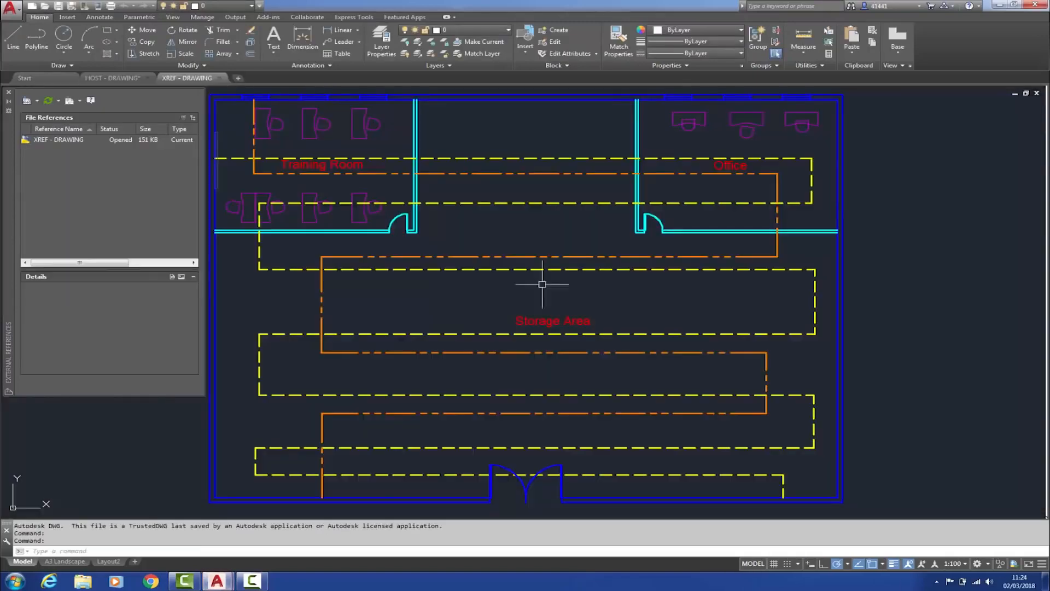
{"action": "left_click", "coordinate": [382, 43]}
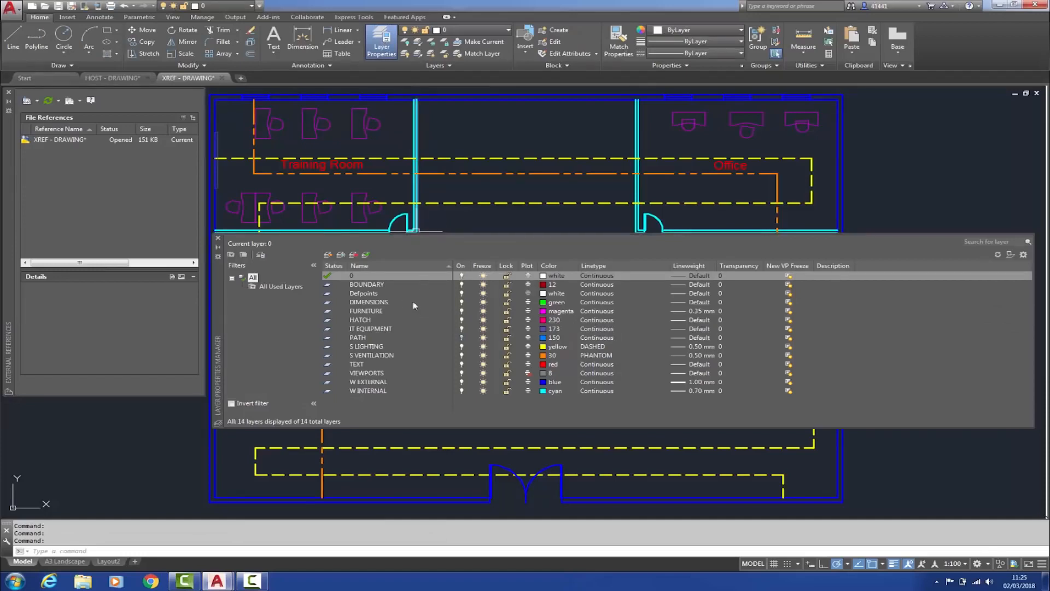
{"action": "left_click", "coordinate": [359, 311]}
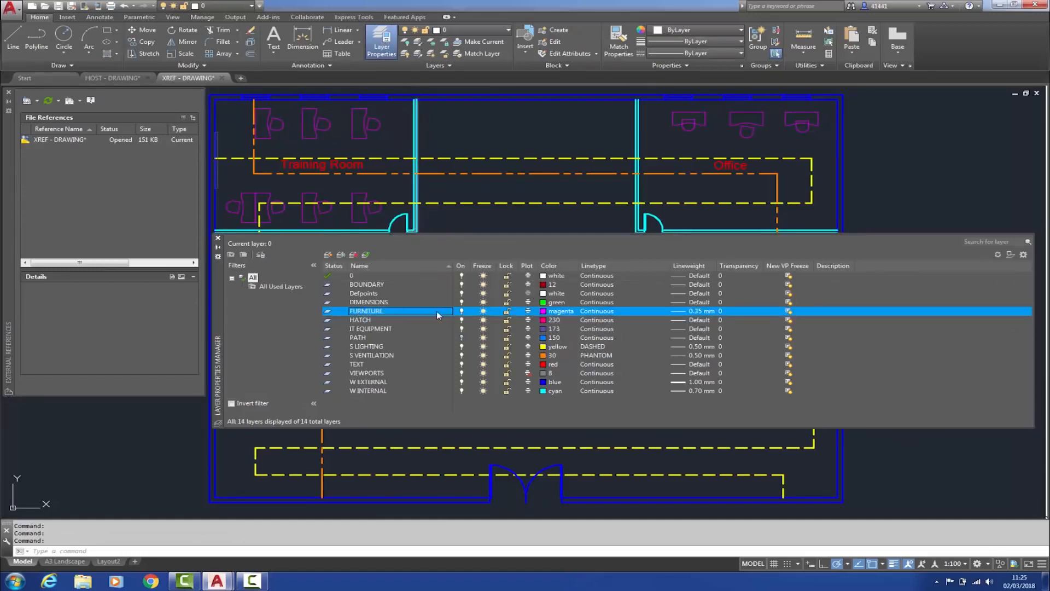
{"action": "left_click", "coordinate": [461, 311]}
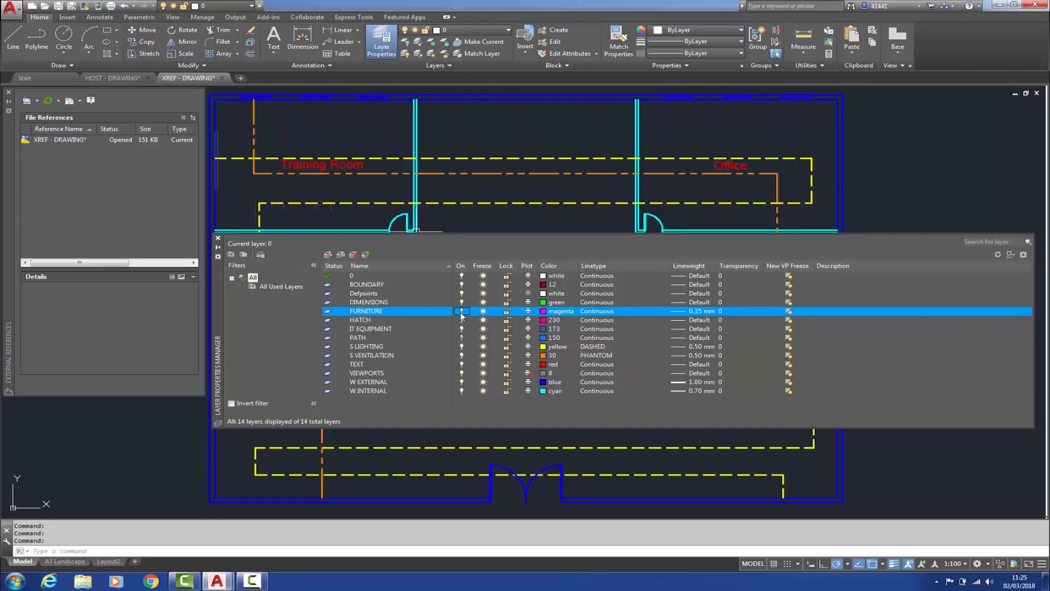
Set the lineweight of the S LIGHTING and S VENTILATION layers to 0.18 mm and close the layer manager
{"action": "left_click", "coordinate": [377, 346]}
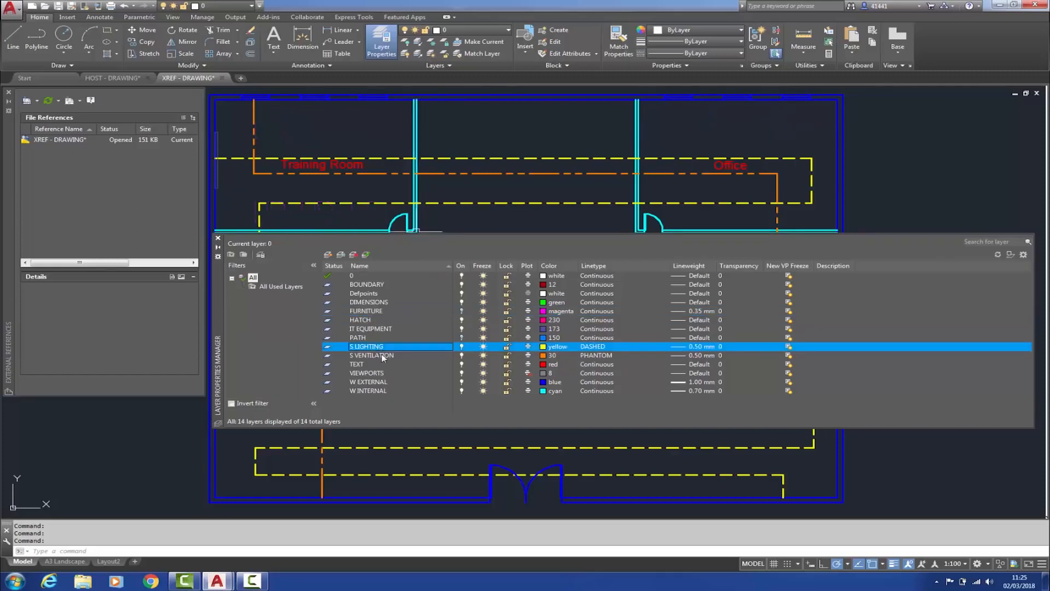
{"action": "left_click", "coordinate": [382, 356], "text": "ctrl"}
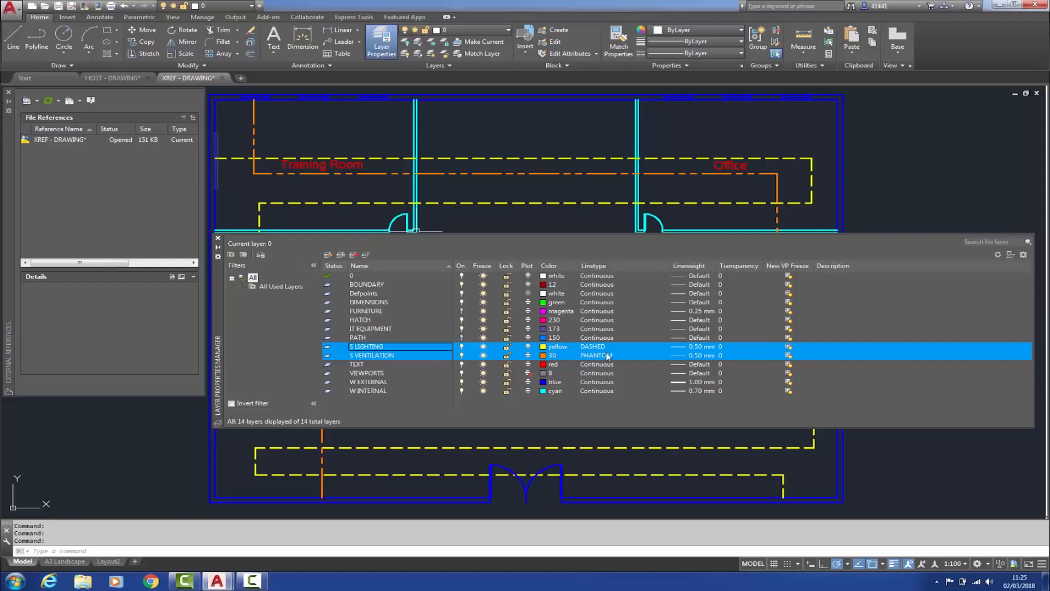
{"action": "left_click", "coordinate": [687, 346]}
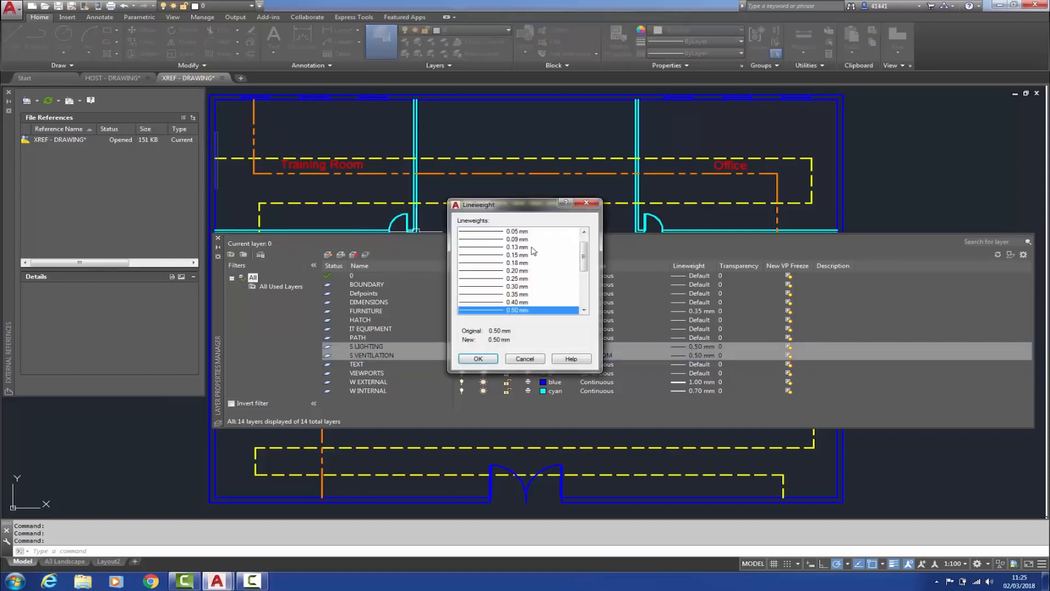
{"action": "left_click", "coordinate": [502, 263]}
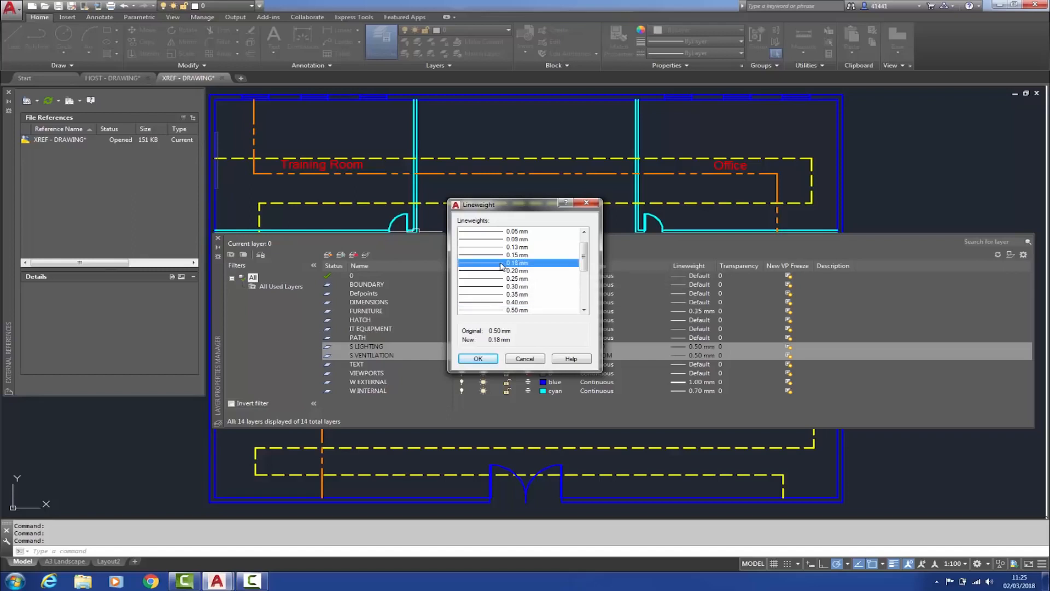
{"action": "left_click", "coordinate": [478, 359]}
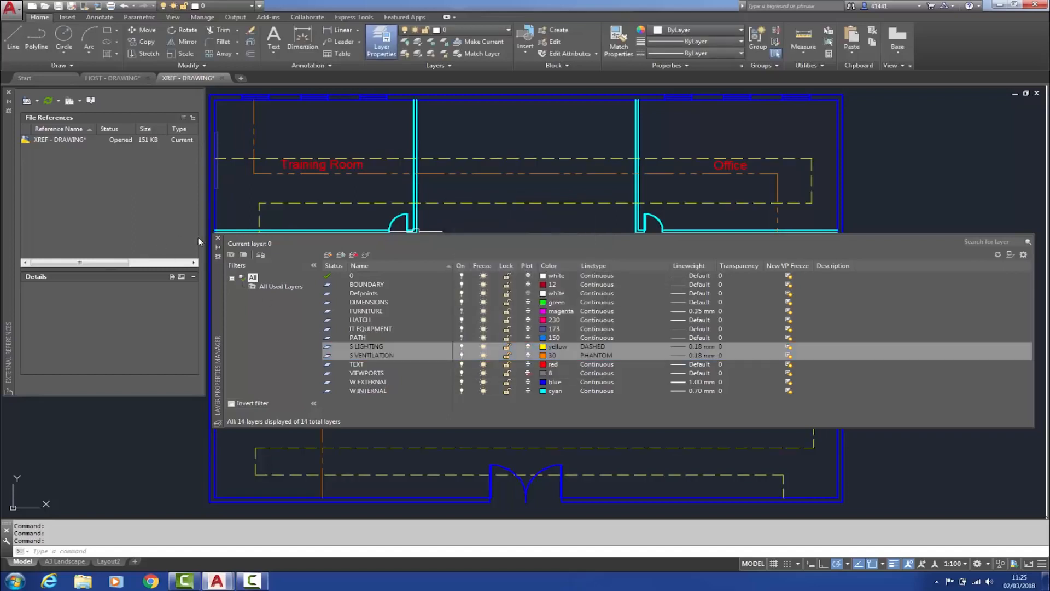
{"action": "left_click", "coordinate": [218, 238]}
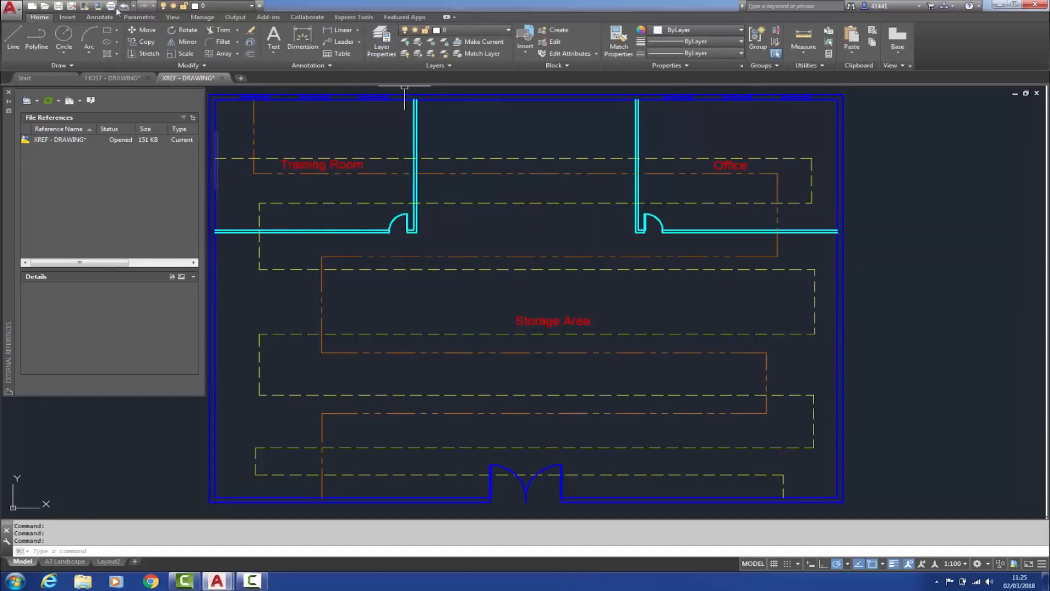
Save and close XREF - DRAWING, and reload the changed reference in HOST - DRAWING
{"action": "left_click", "coordinate": [58, 6]}
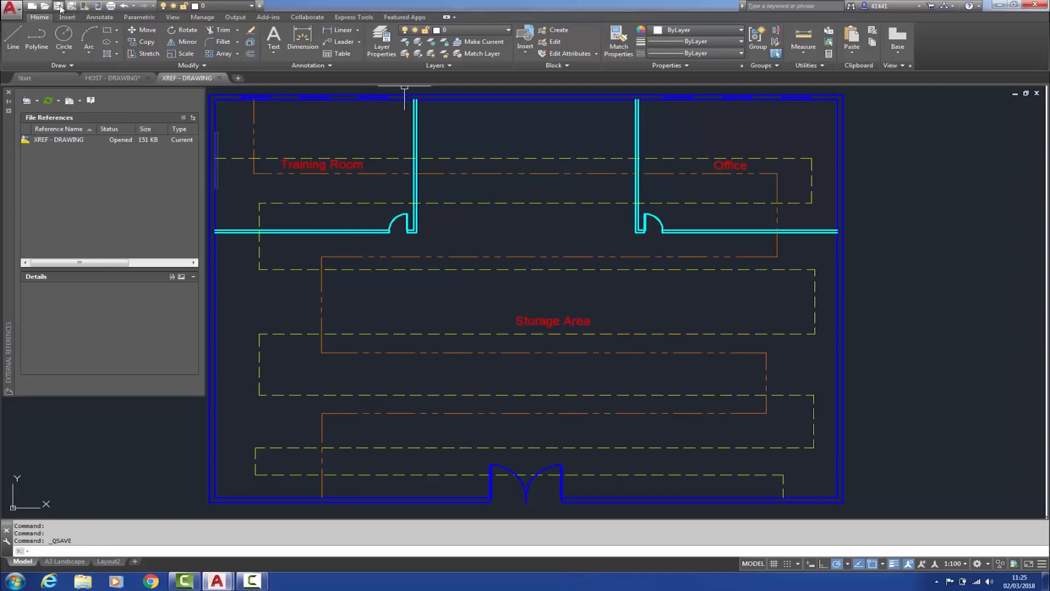
{"action": "left_click", "coordinate": [220, 78]}
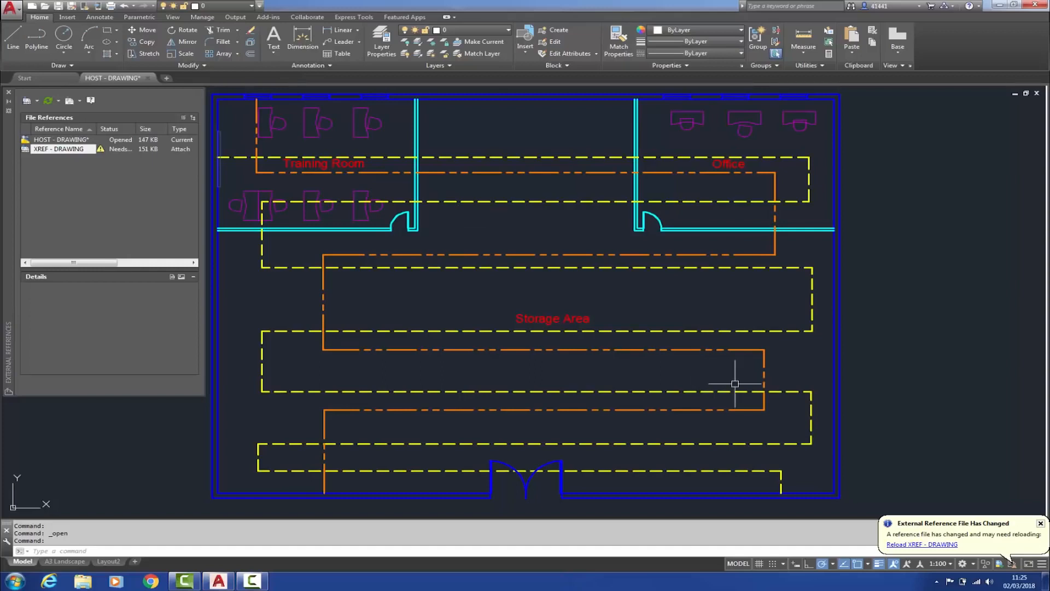
{"action": "left_click", "coordinate": [902, 545]}
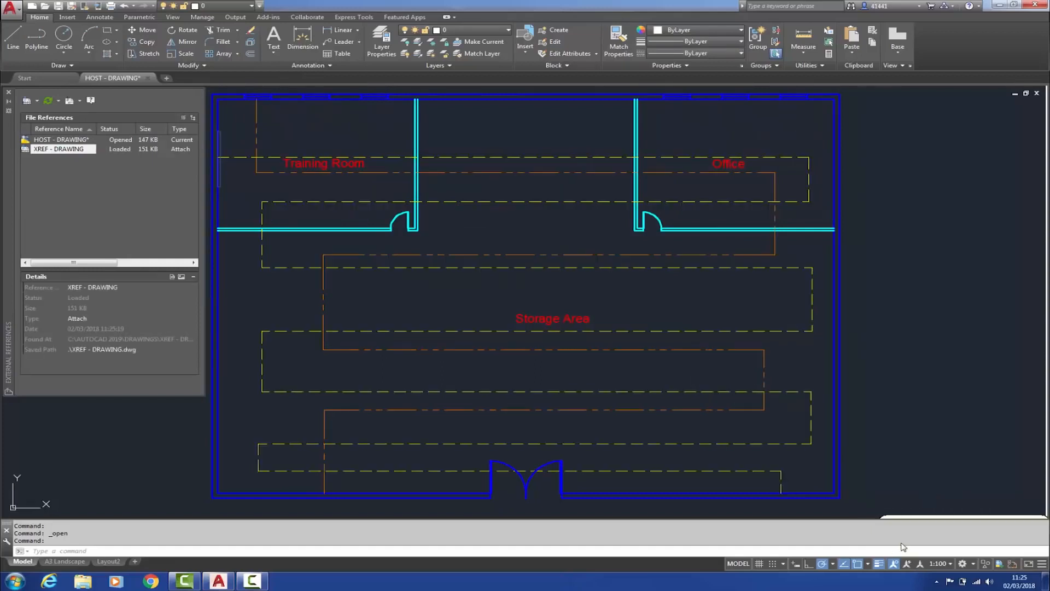